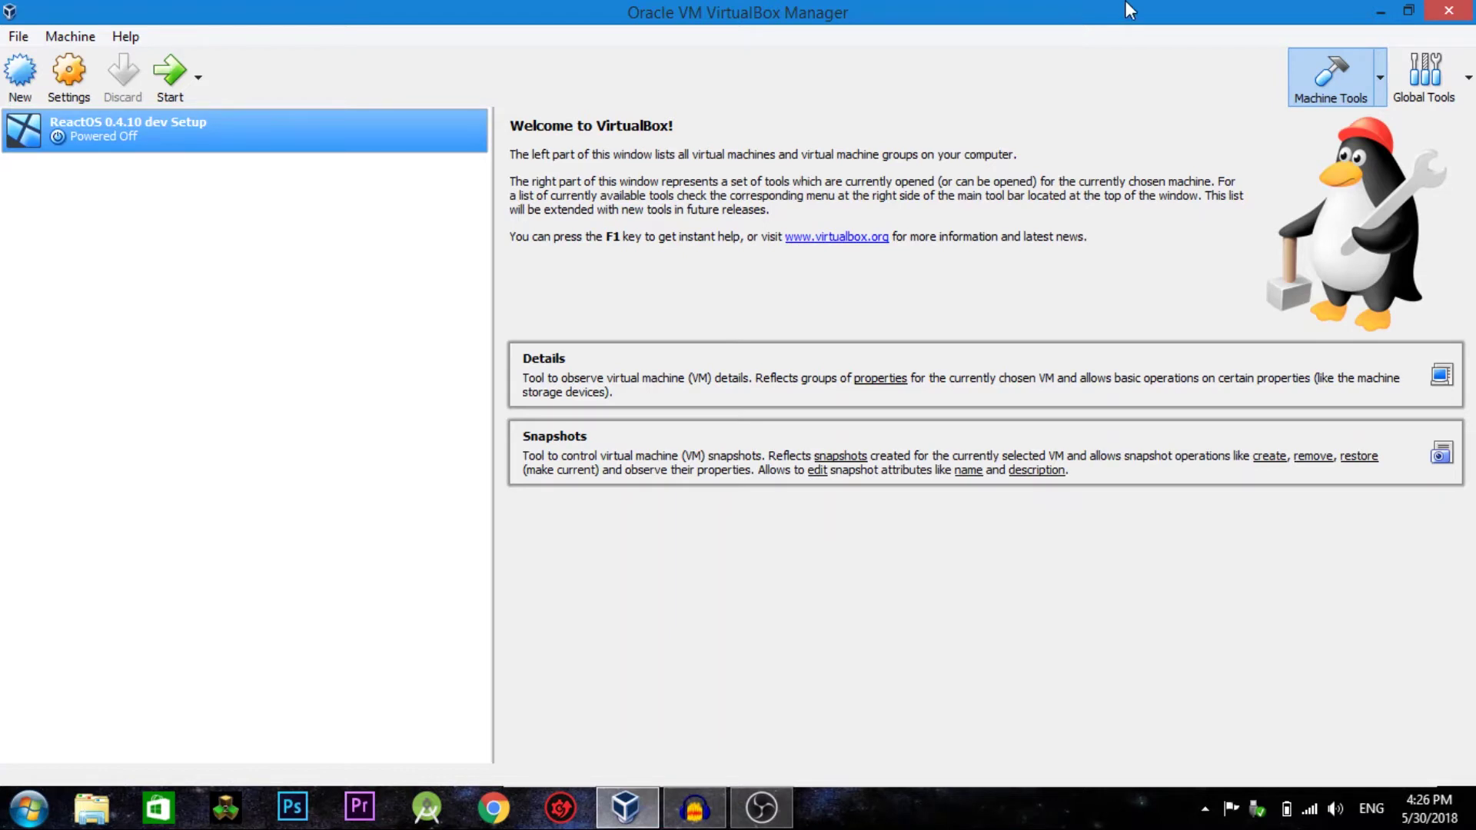
Step: Start the ReactOS 0.4.10 dev Setup virtual machine from VirtualBox Manager
left_click(185, 80)
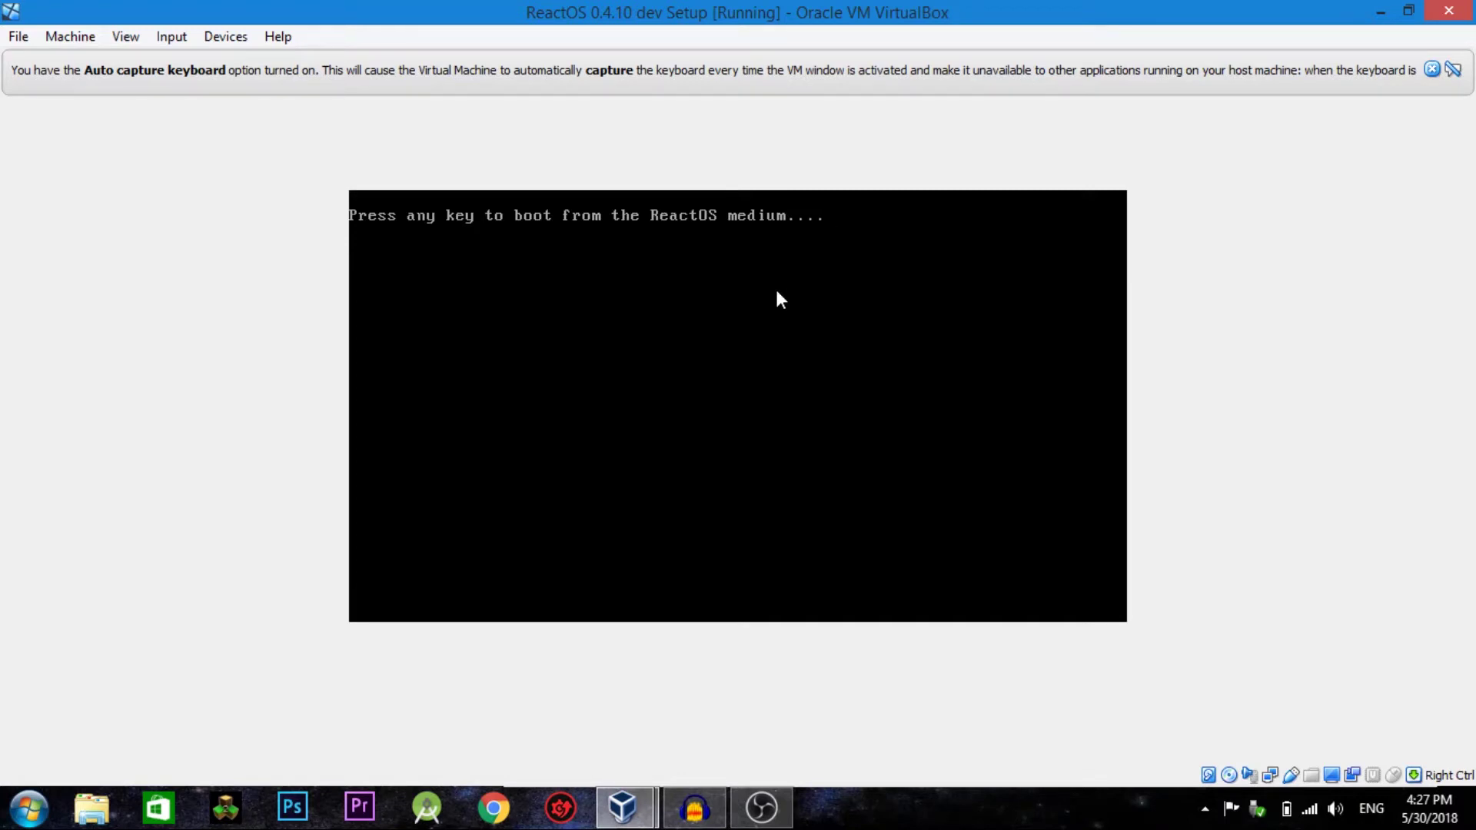
Step: Boot from the ReactOS medium and start ReactOS without waiting for the countdown
key("Return")
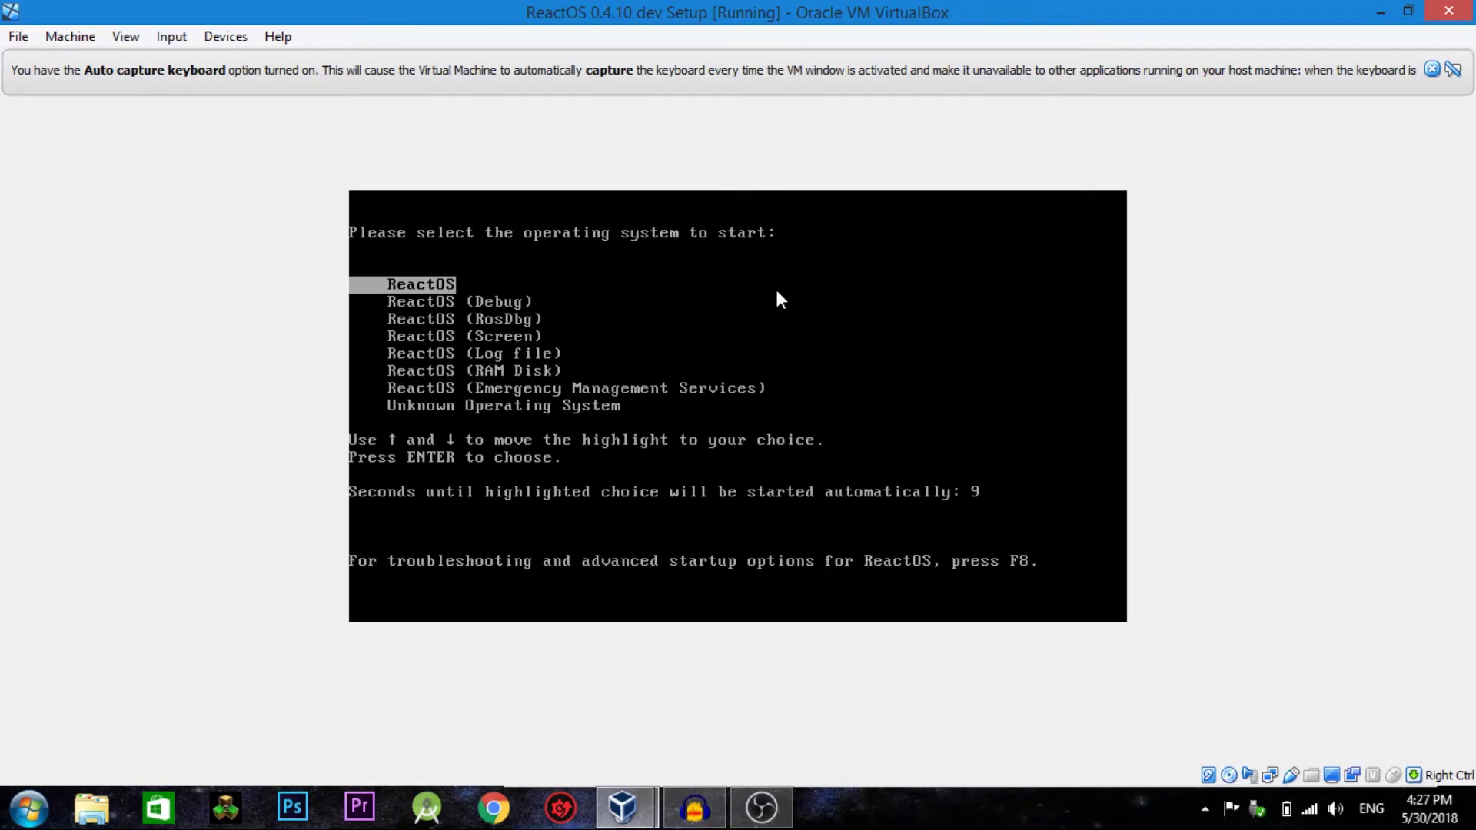
key("Return")
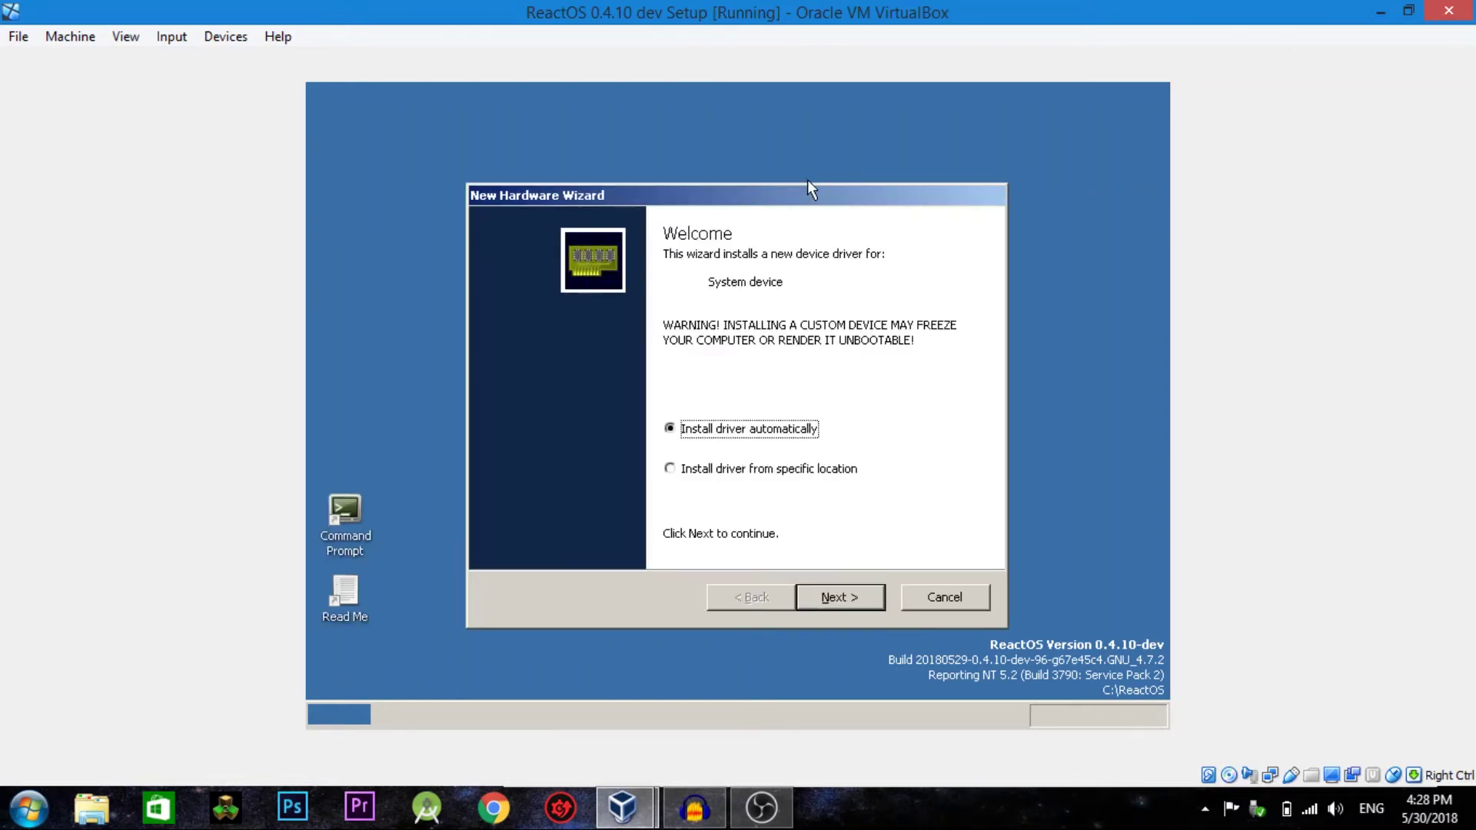
Step: Cancel the New Hardware Wizard for the System device on the ReactOS desktop
left_click(950, 606)
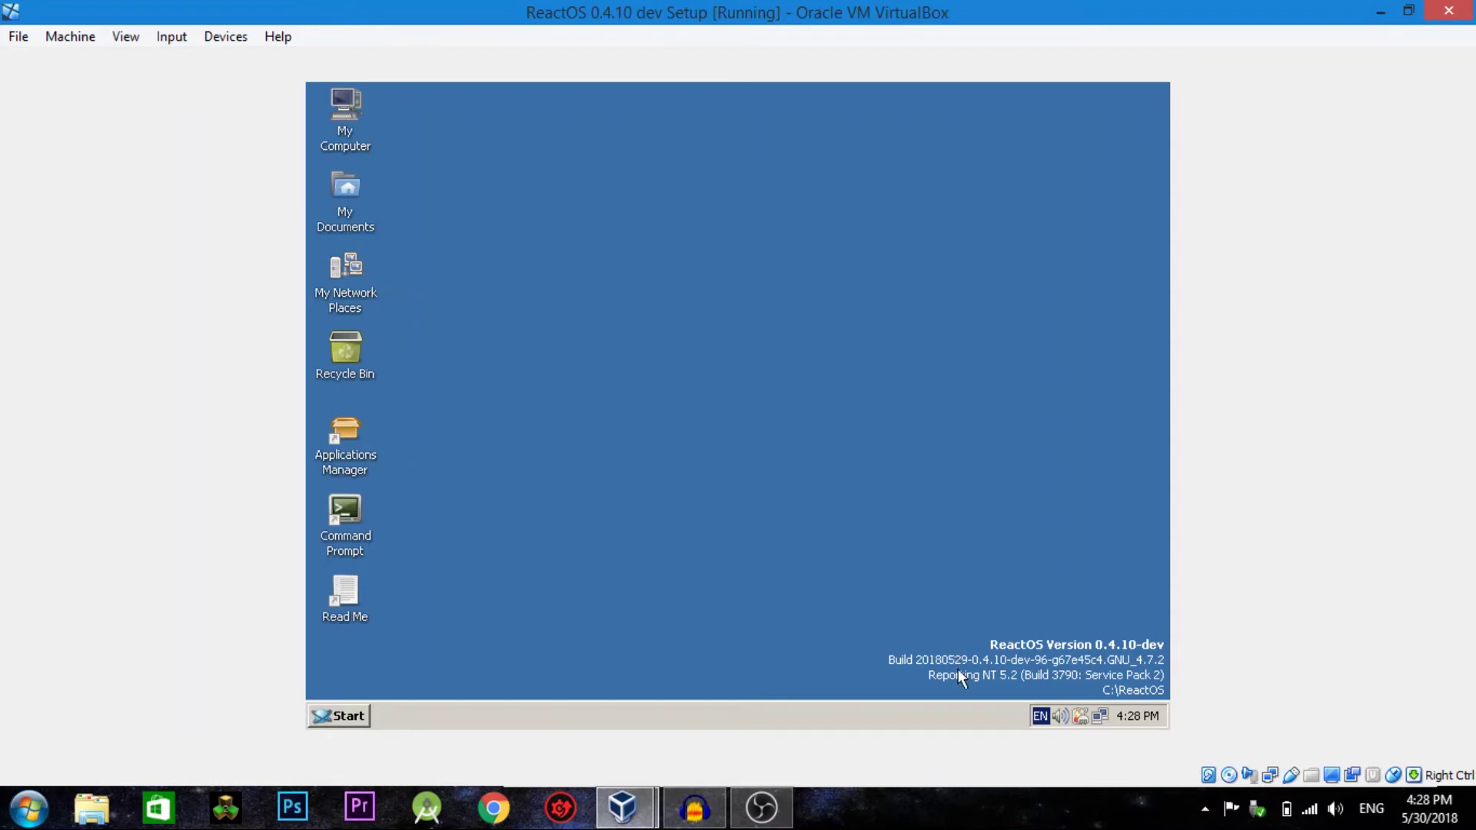
Step: Close the leftover New Hardware Wizard window
left_click(354, 723)
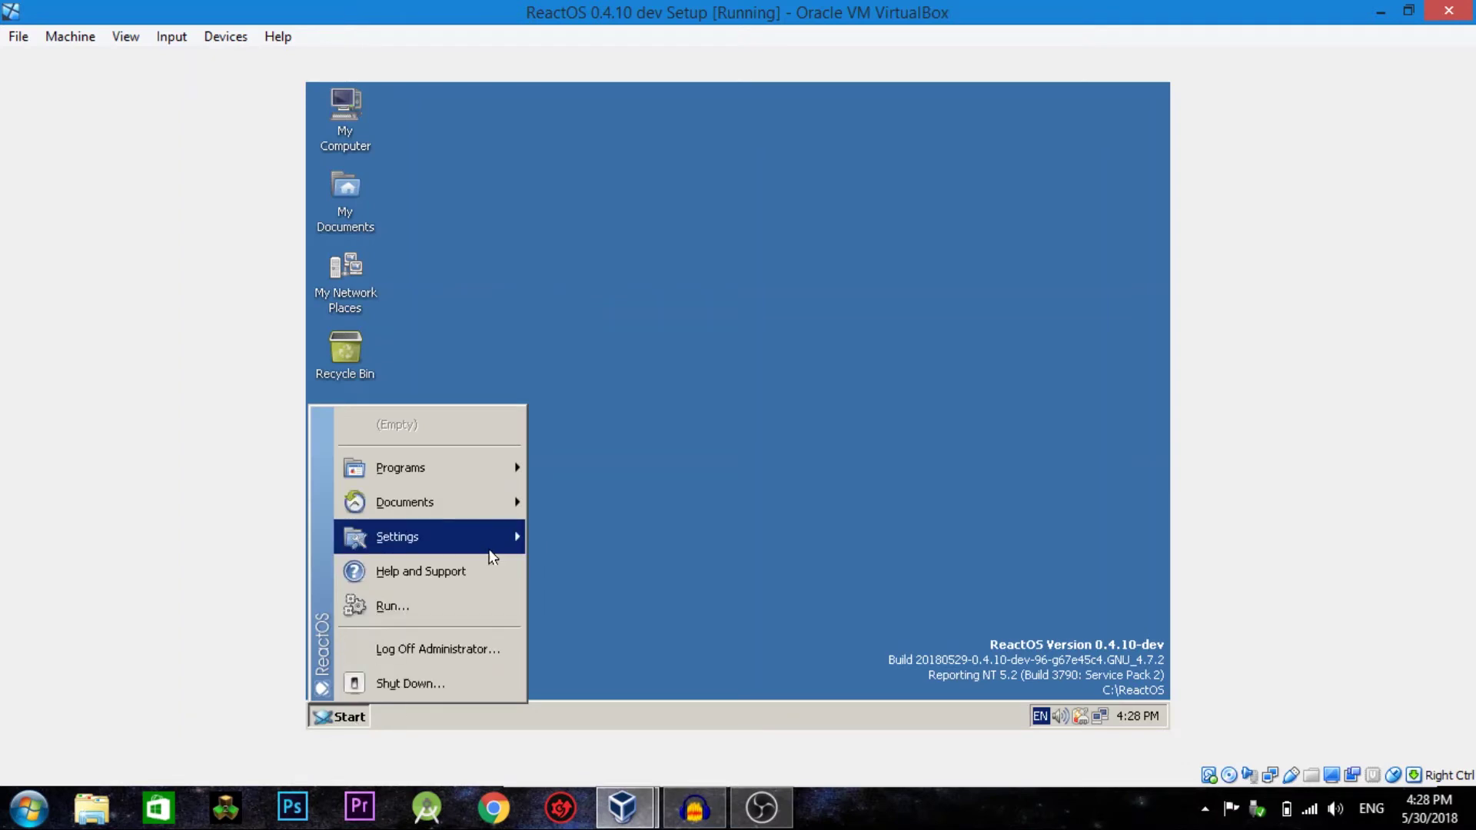
mouse_move(493, 553)
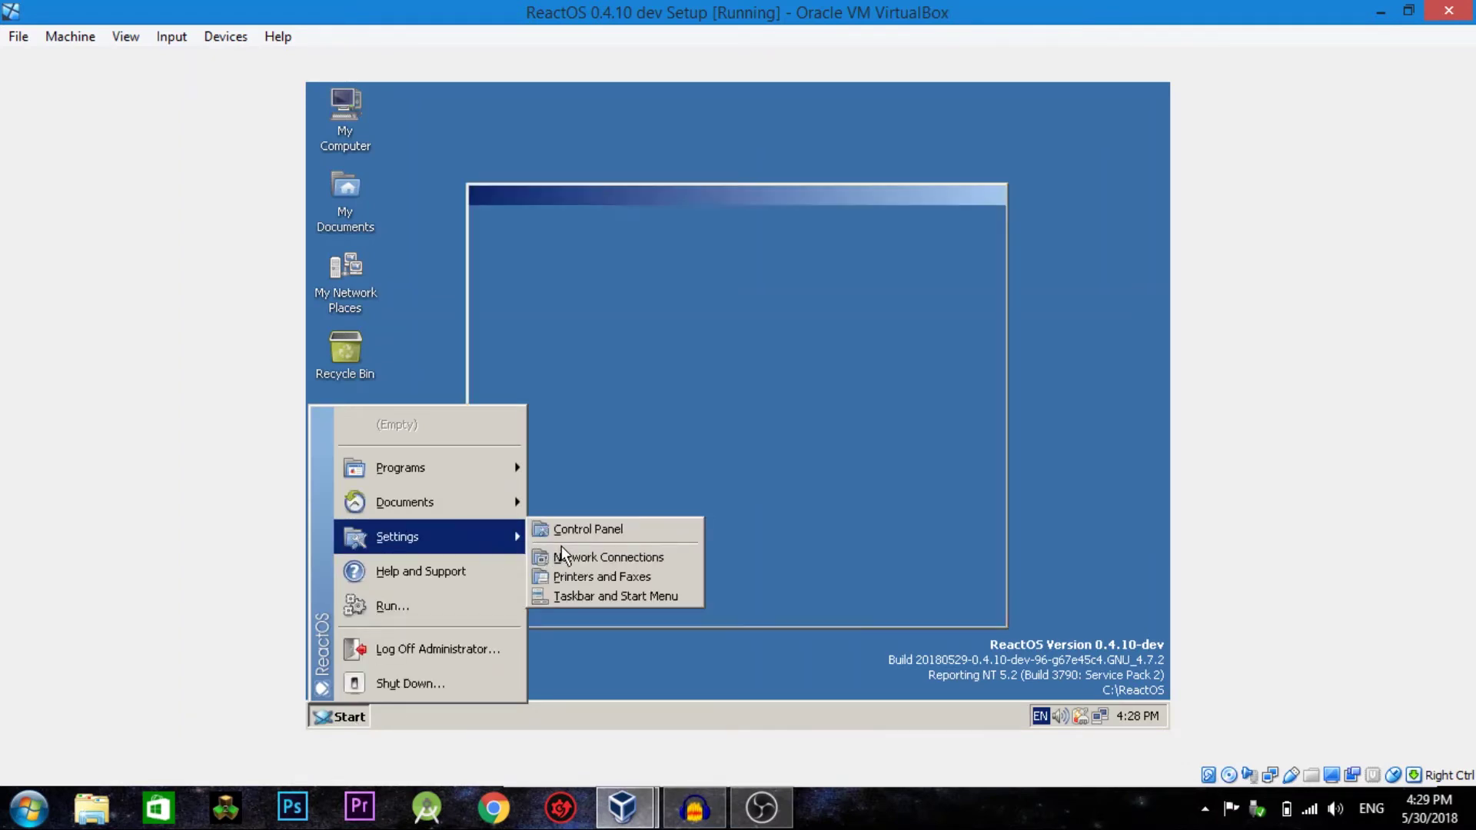
left_click(906, 600)
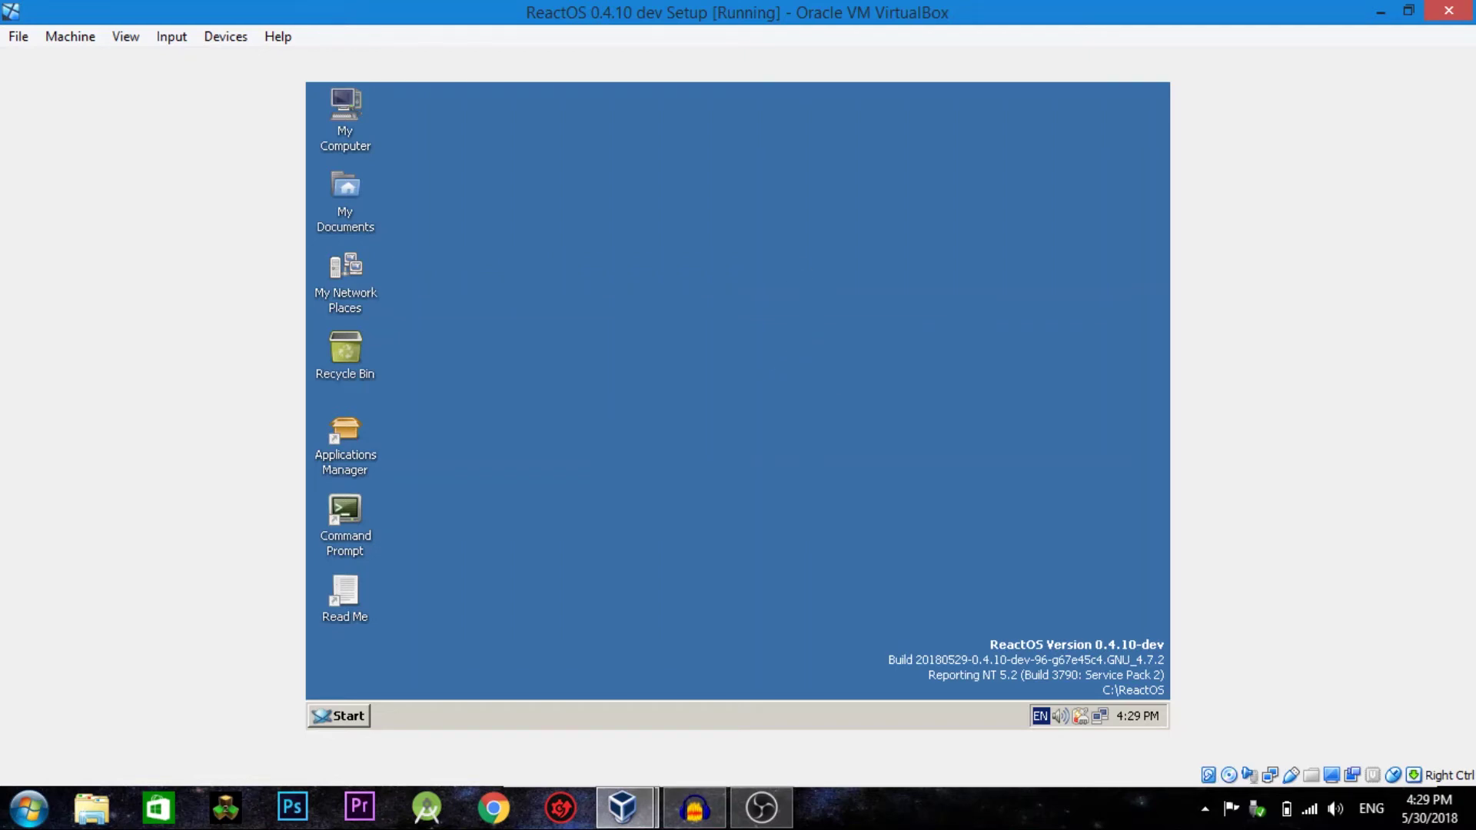
Step: Open the Control Panel from the Start menu, maximize it to view all applets, then close it
left_click(357, 714)
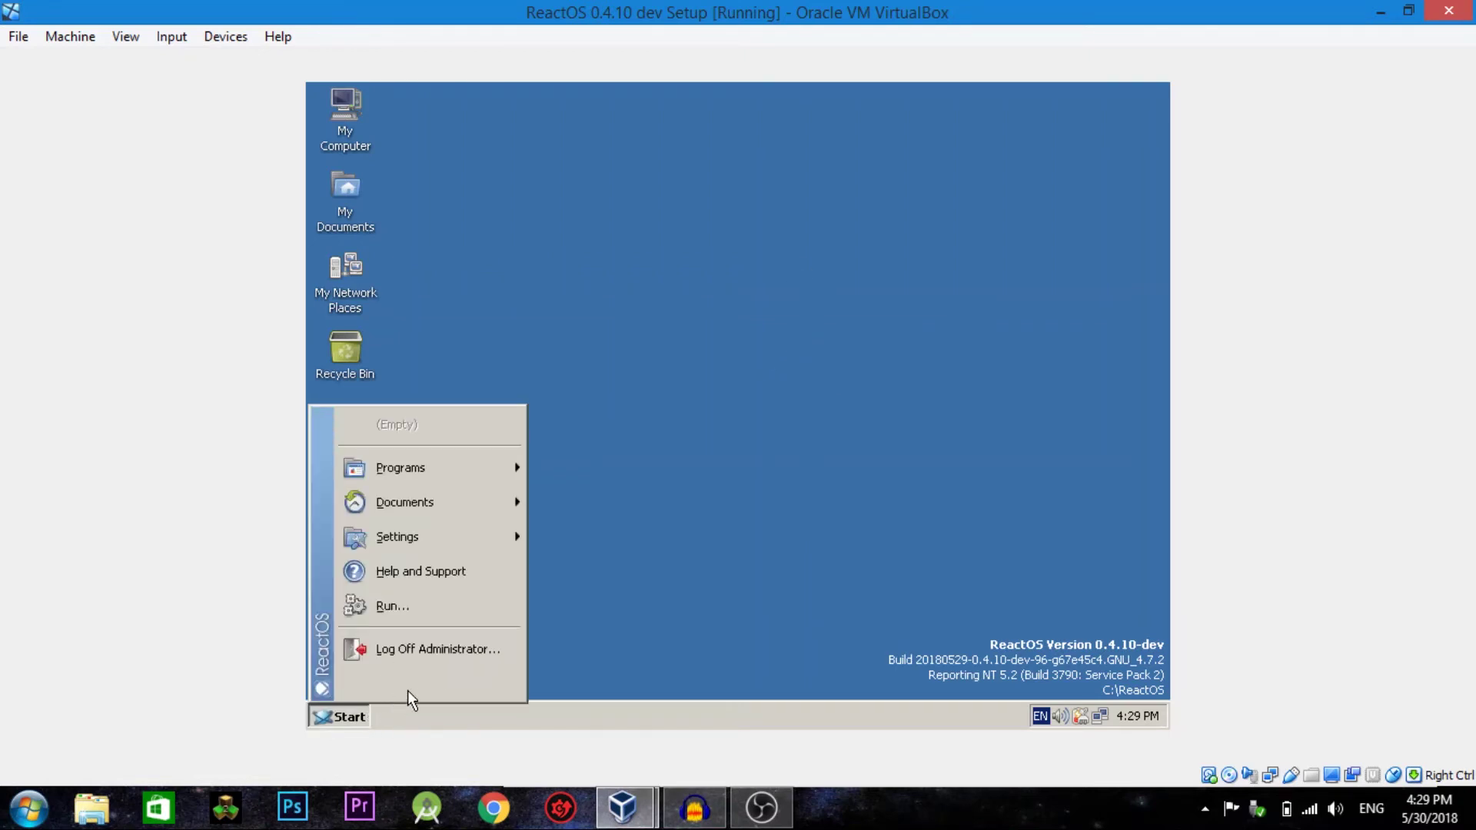
left_click(451, 548)
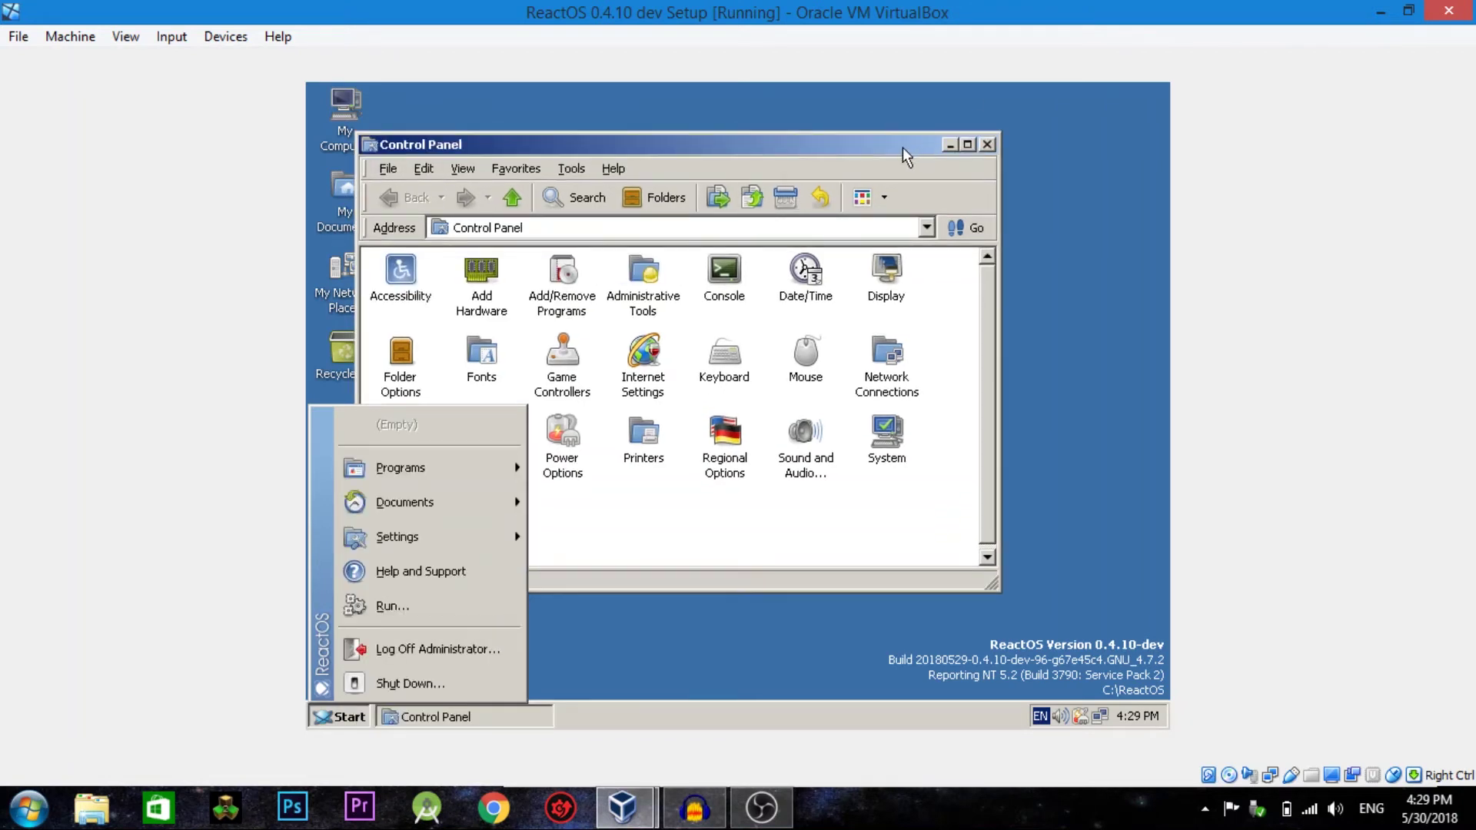
left_click(967, 145)
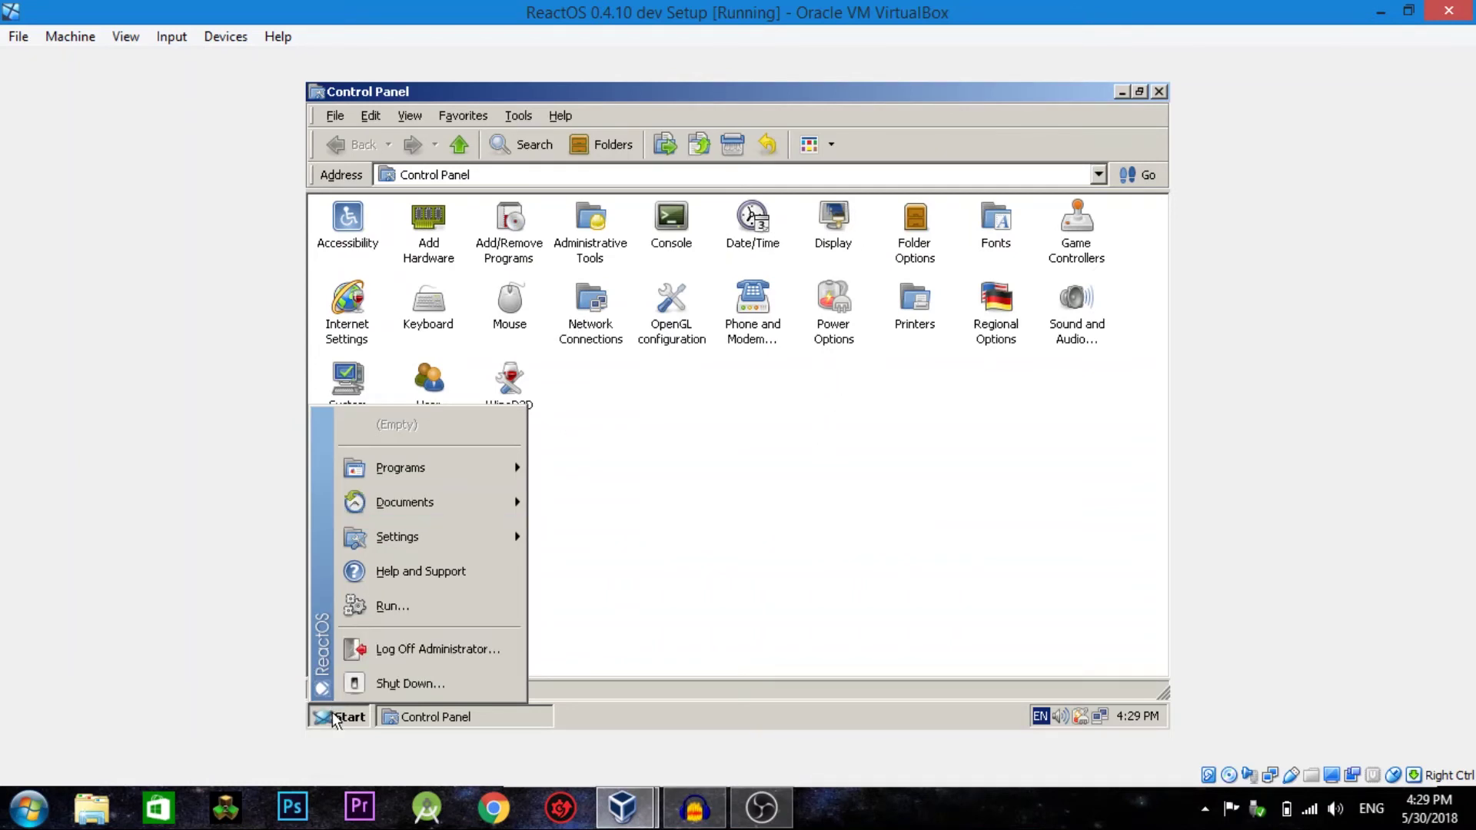
left_click(1158, 92)
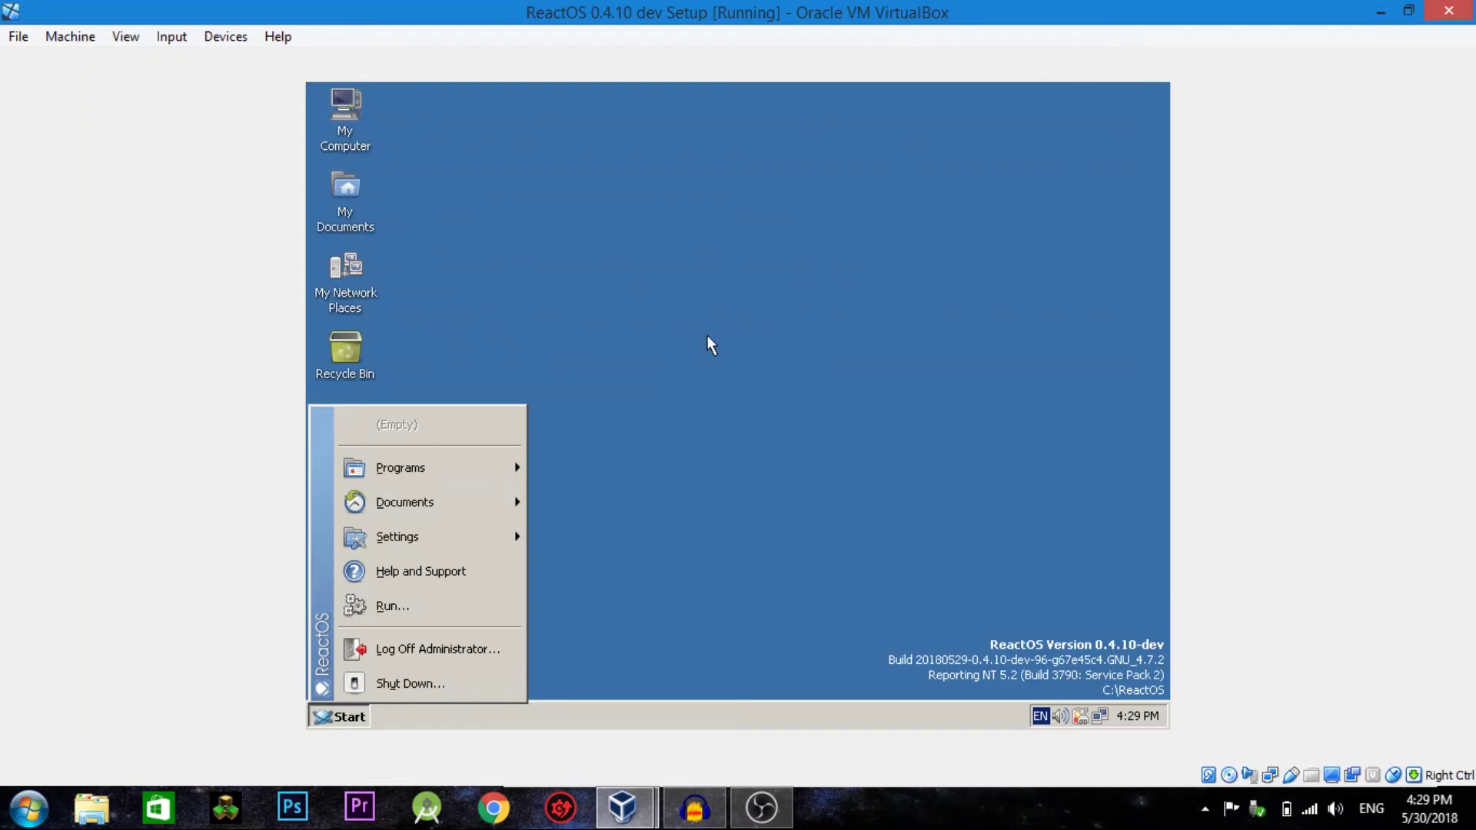
Step: Check the Classic Start menu style in Taskbar and Start Menu properties and confirm with OK
mouse_move(461, 537)
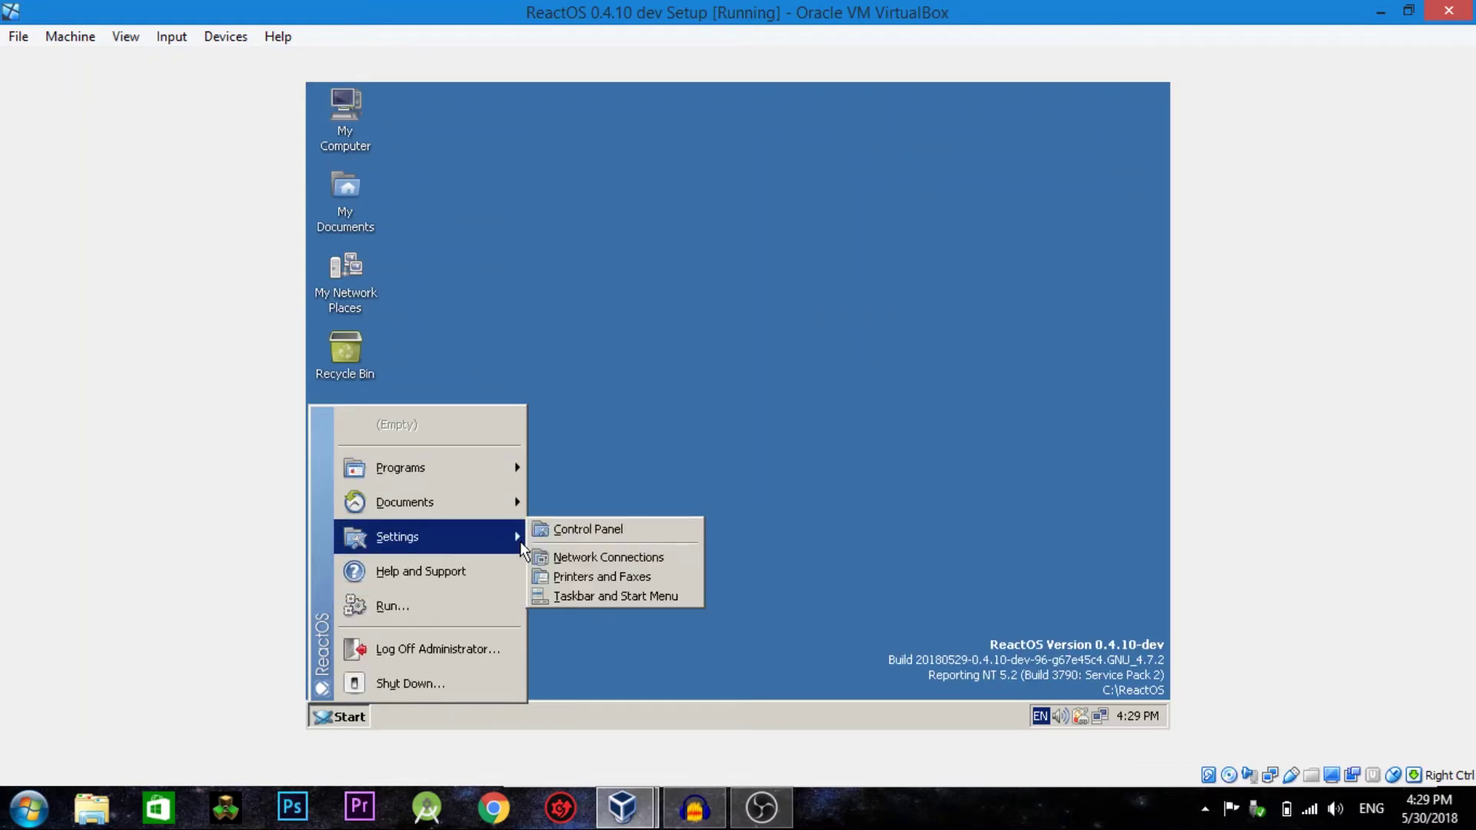
left_click(594, 597)
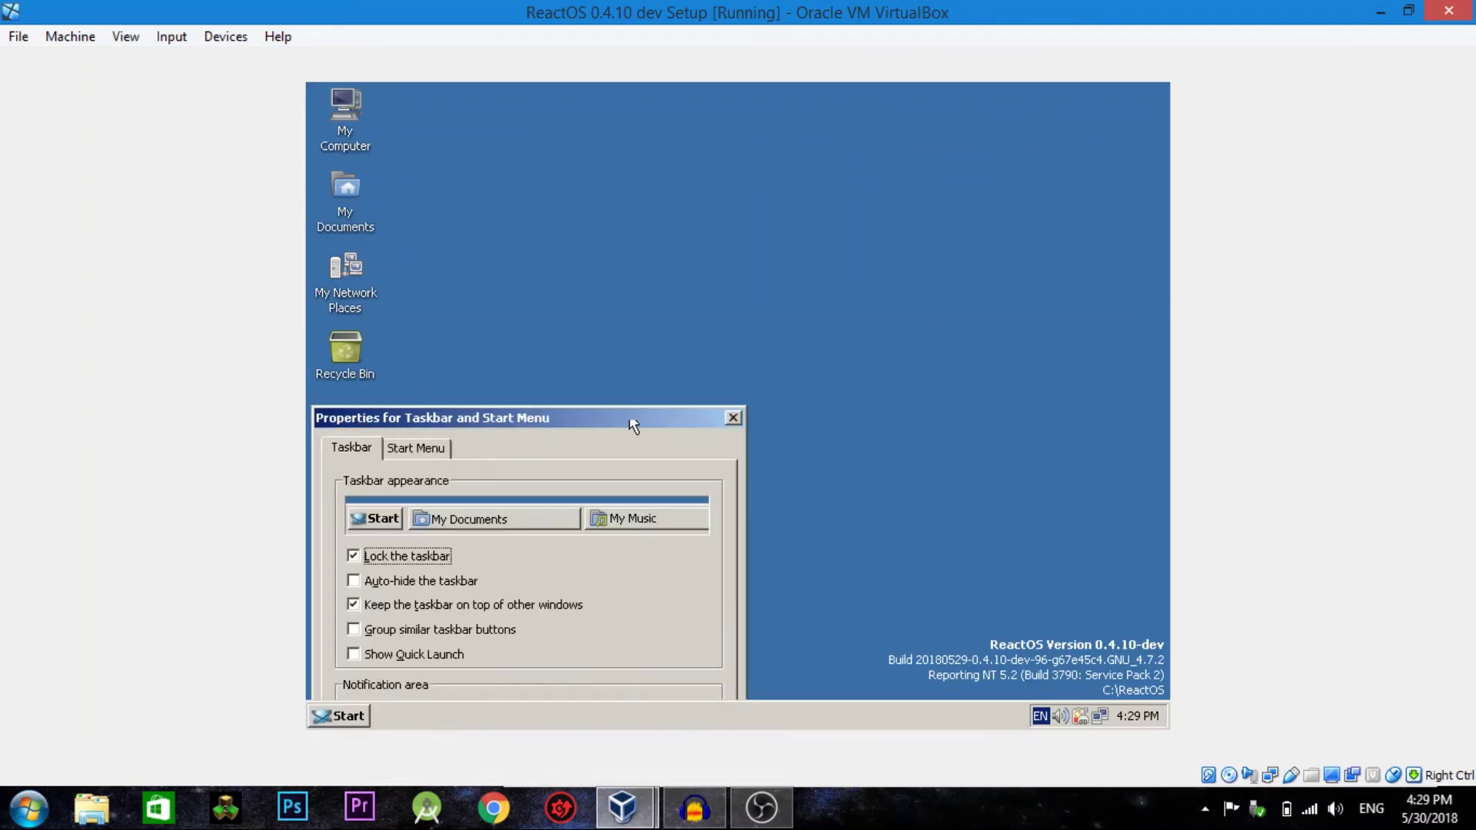
left_click_drag(634, 425, 789, 159)
left_click(722, 183)
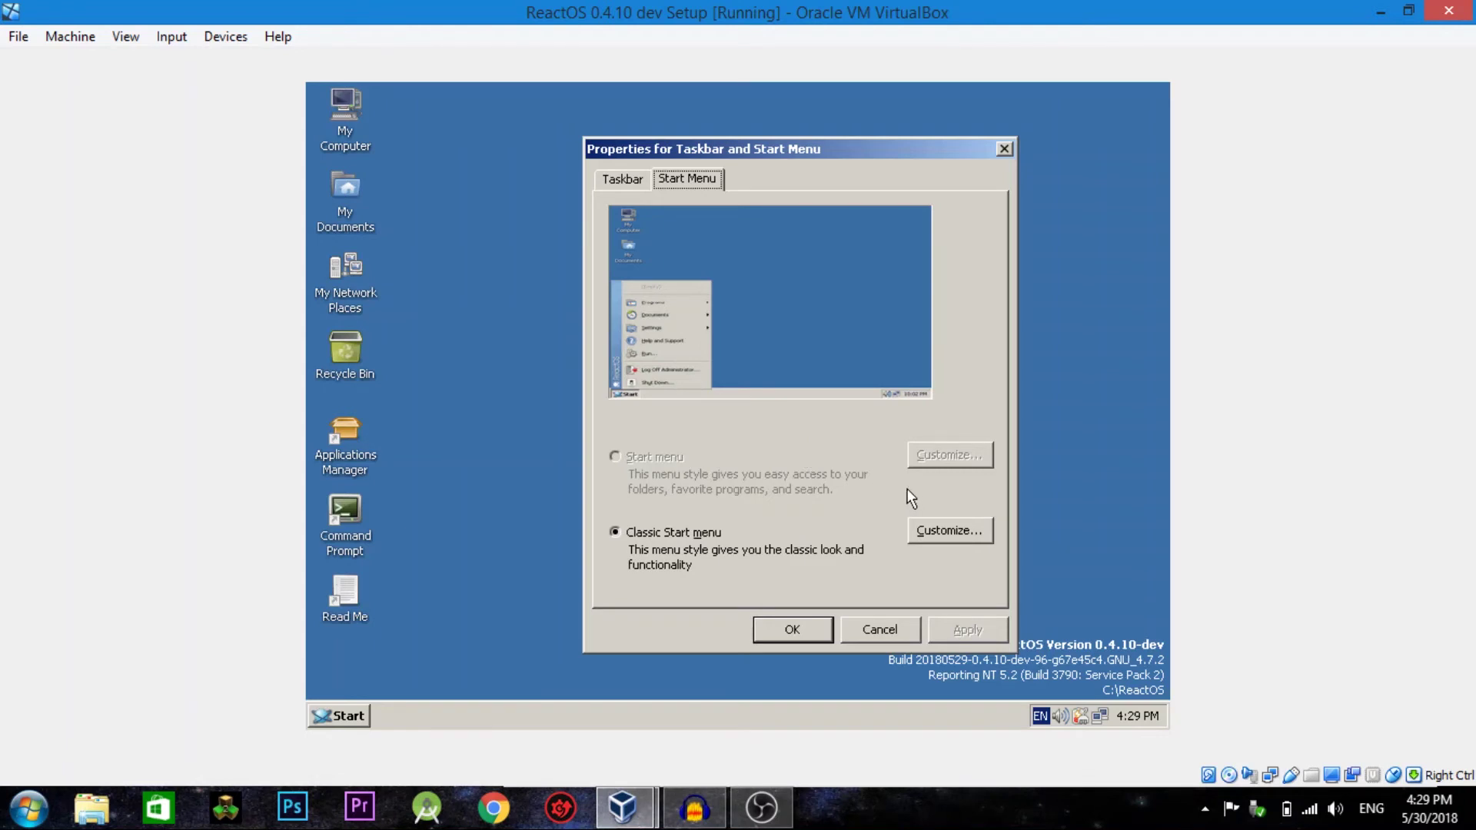
left_click(816, 634)
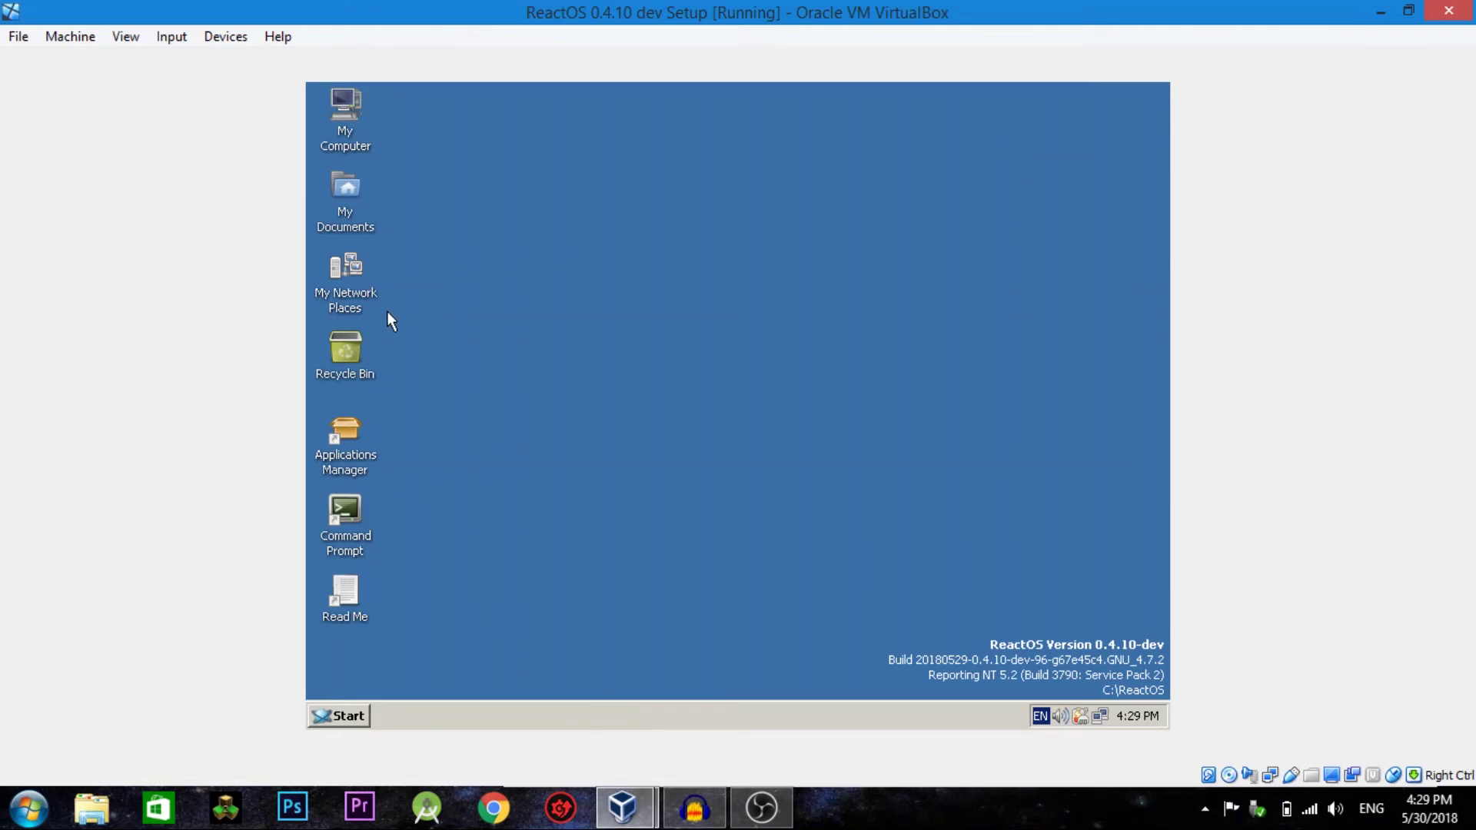
left_click(349, 459)
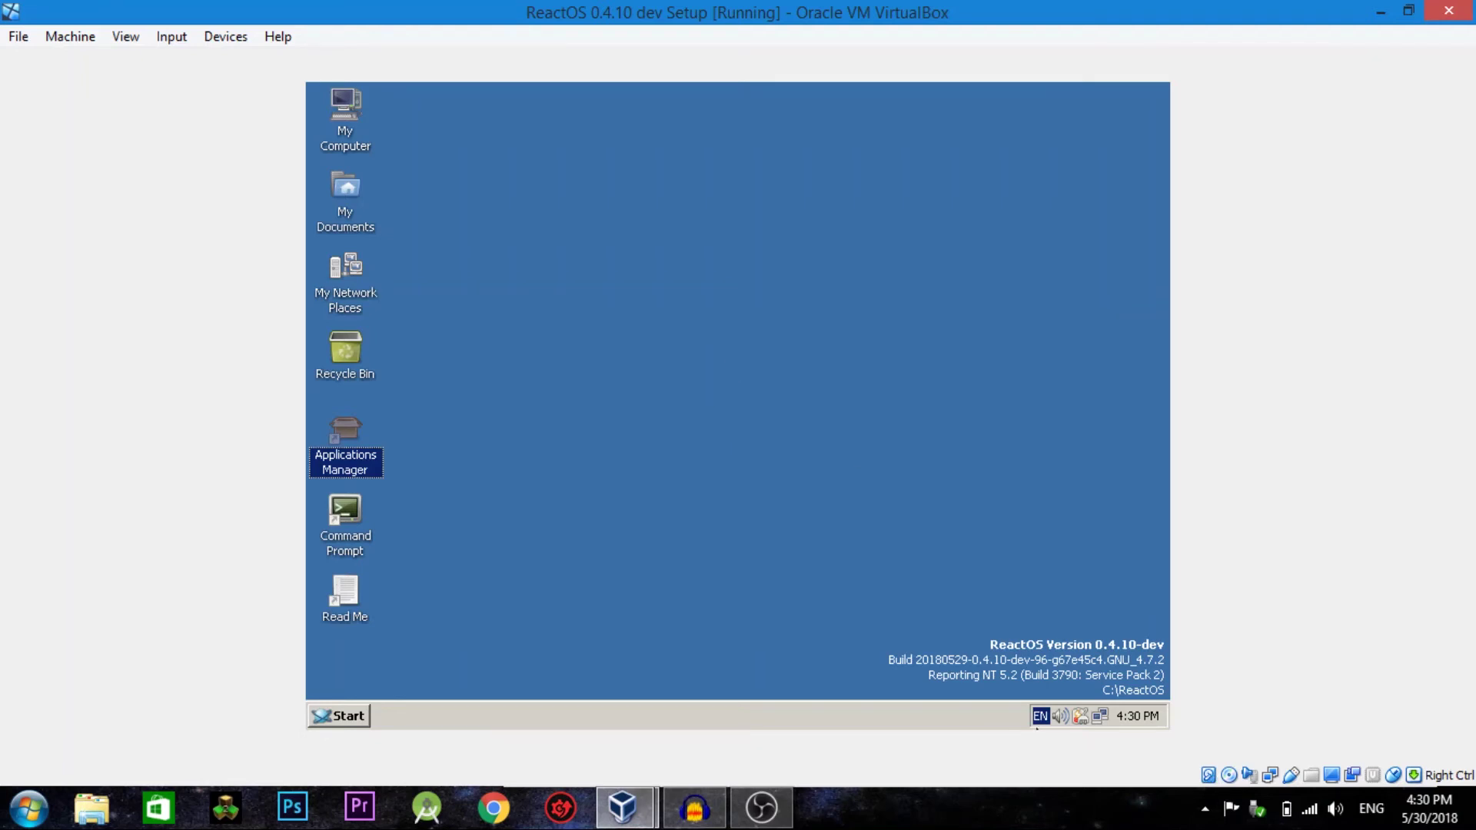
double_click(1104, 719)
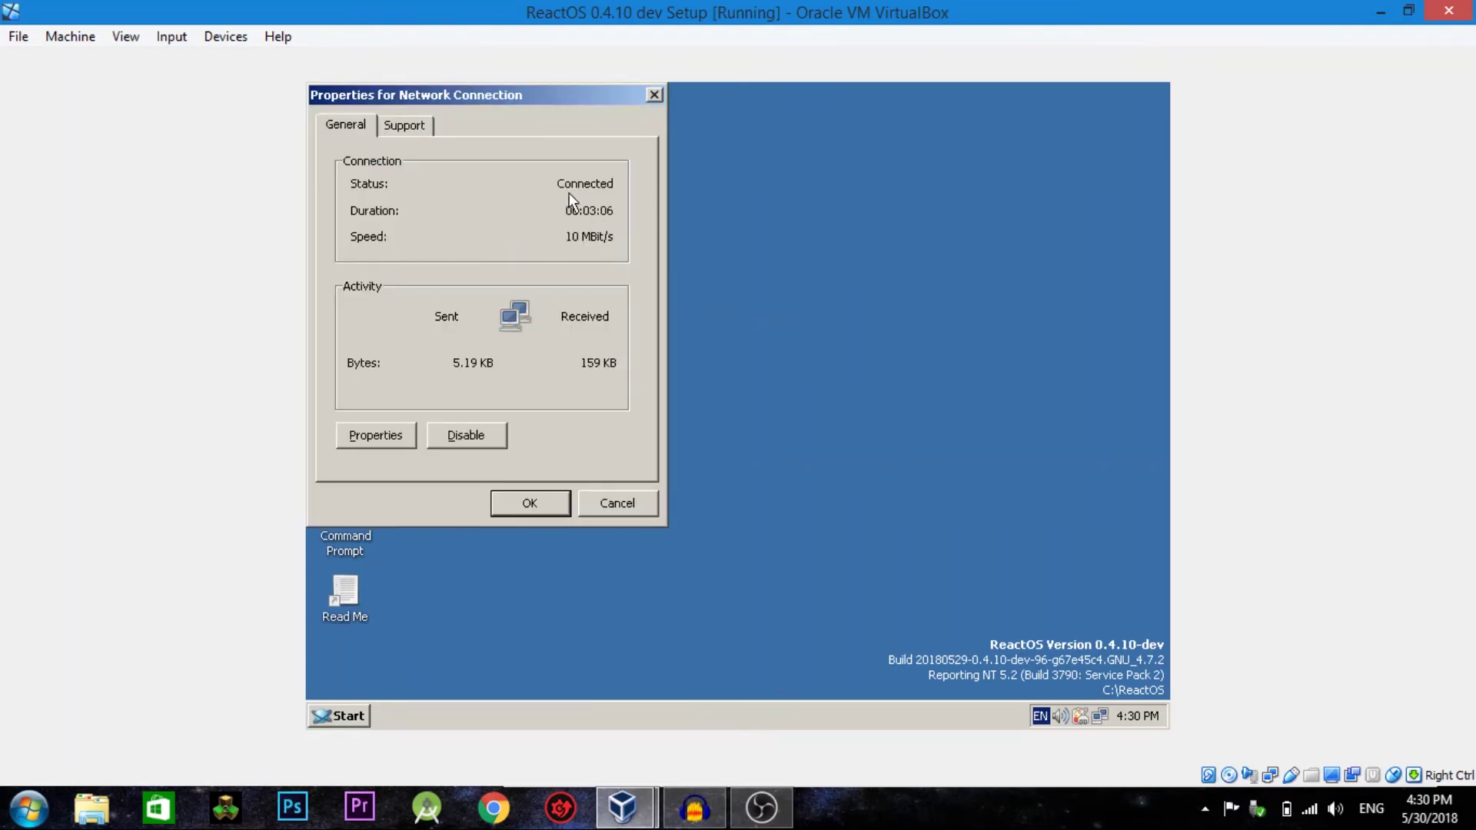
Step: Check the network connection's Support and General details, then bring up the Applications Manager
left_click(415, 121)
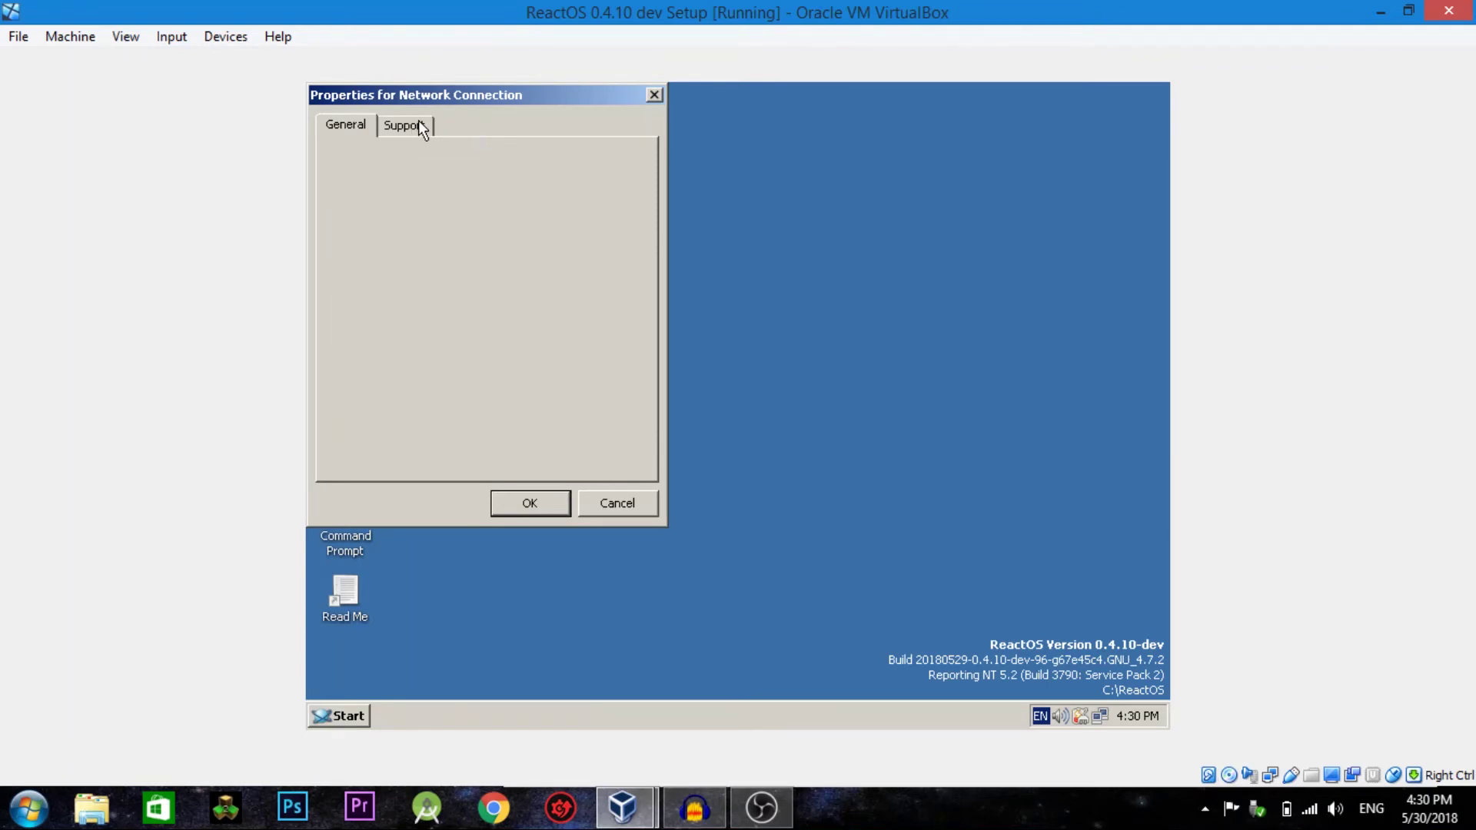
left_click(361, 129)
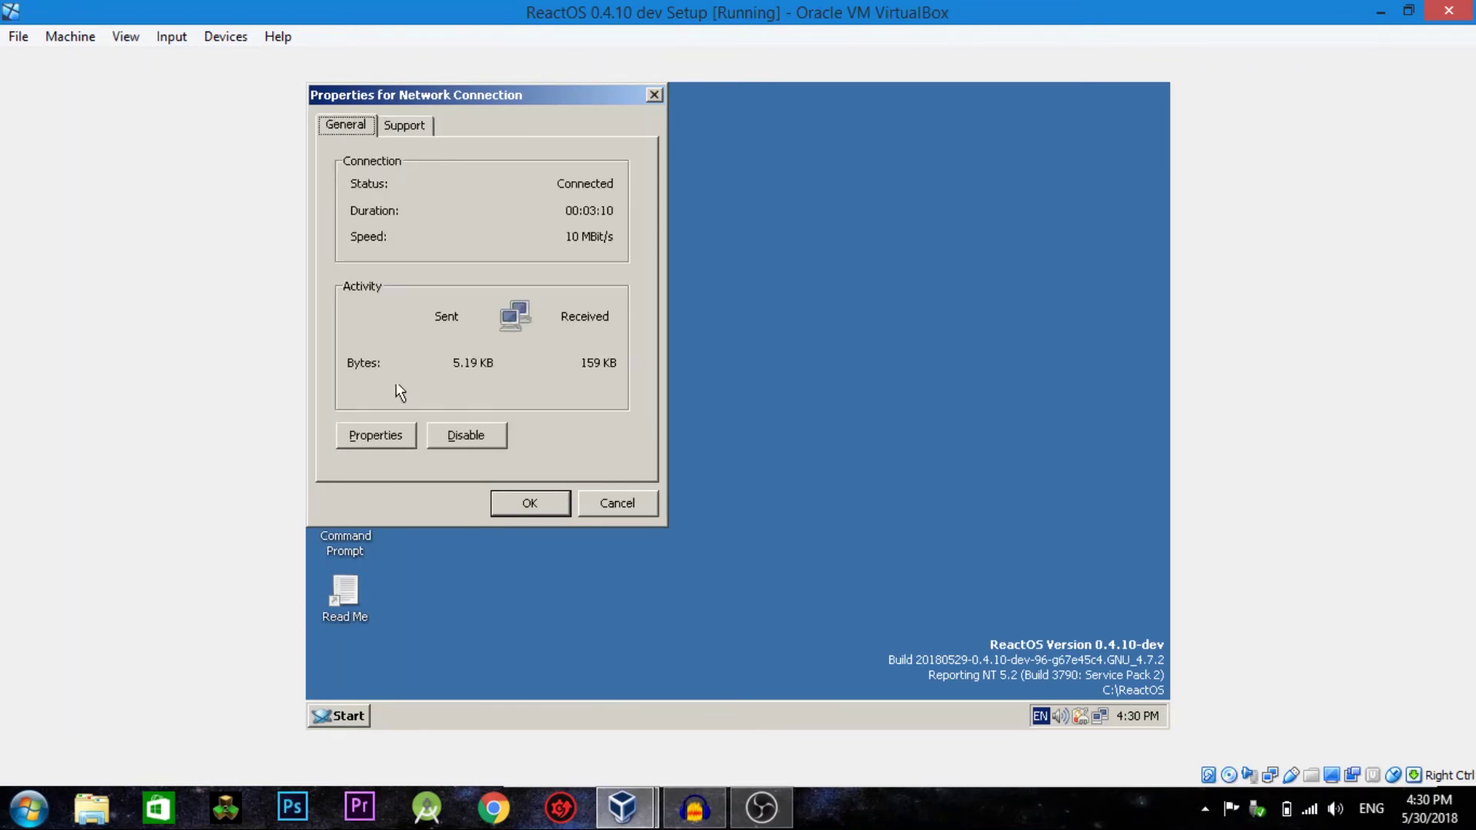
left_click_drag(546, 103, 781, 180)
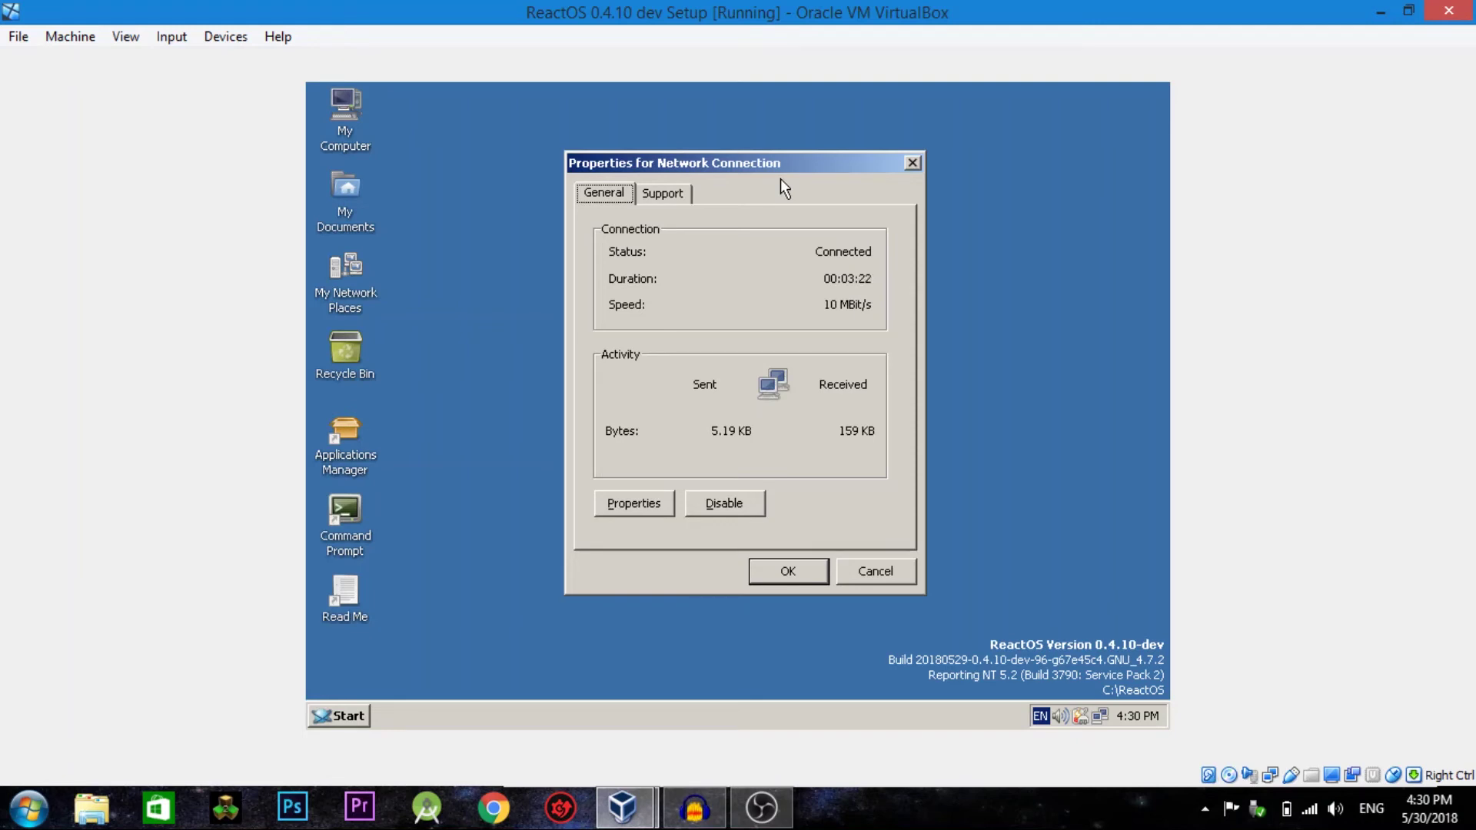
left_click_drag(911, 167, 885, 196)
left_click(912, 163)
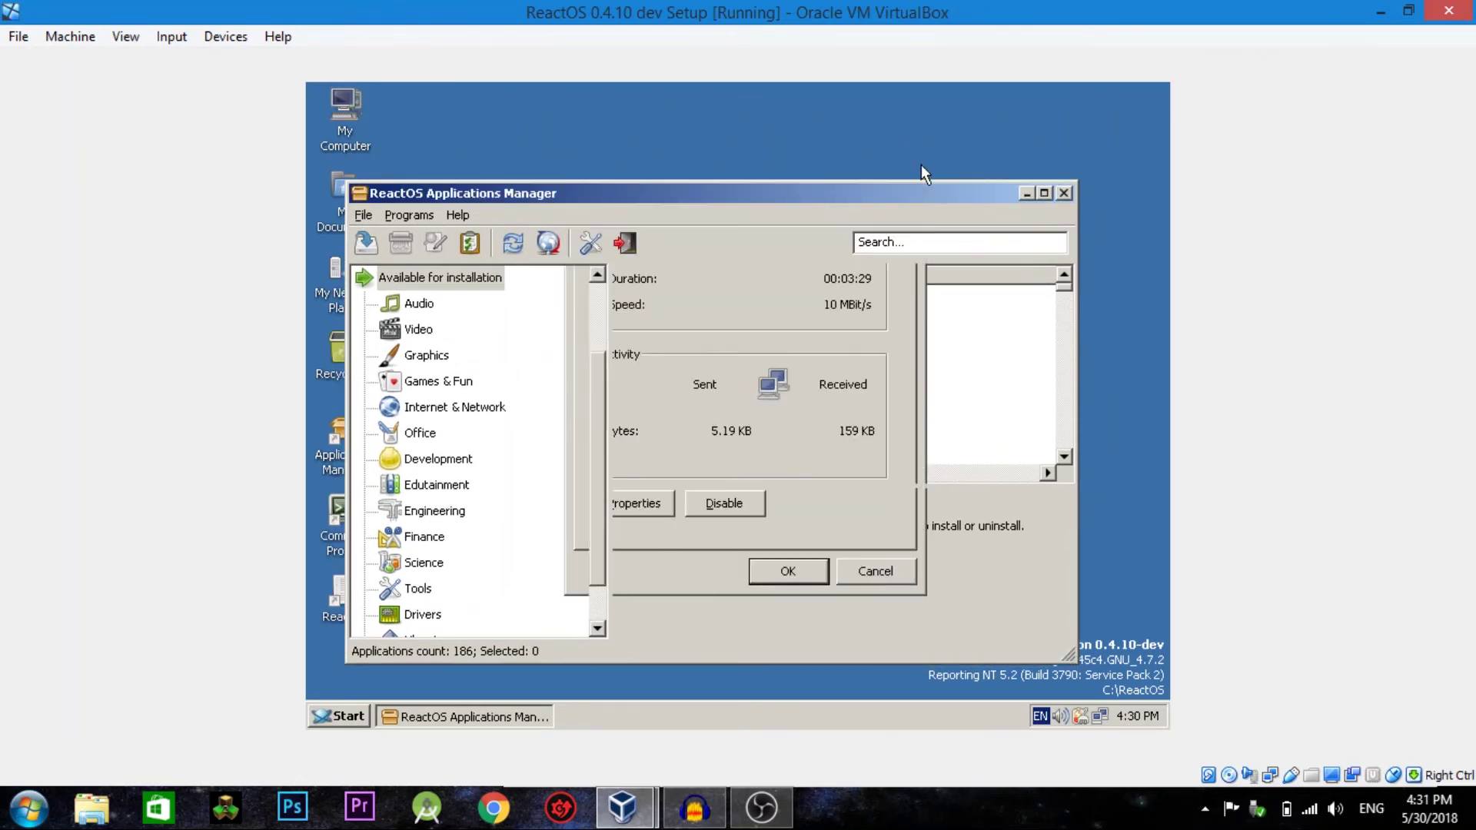
Step: Browse the Audio, Video and Graphics application categories in Applications Manager
left_click_drag(909, 190, 926, 146)
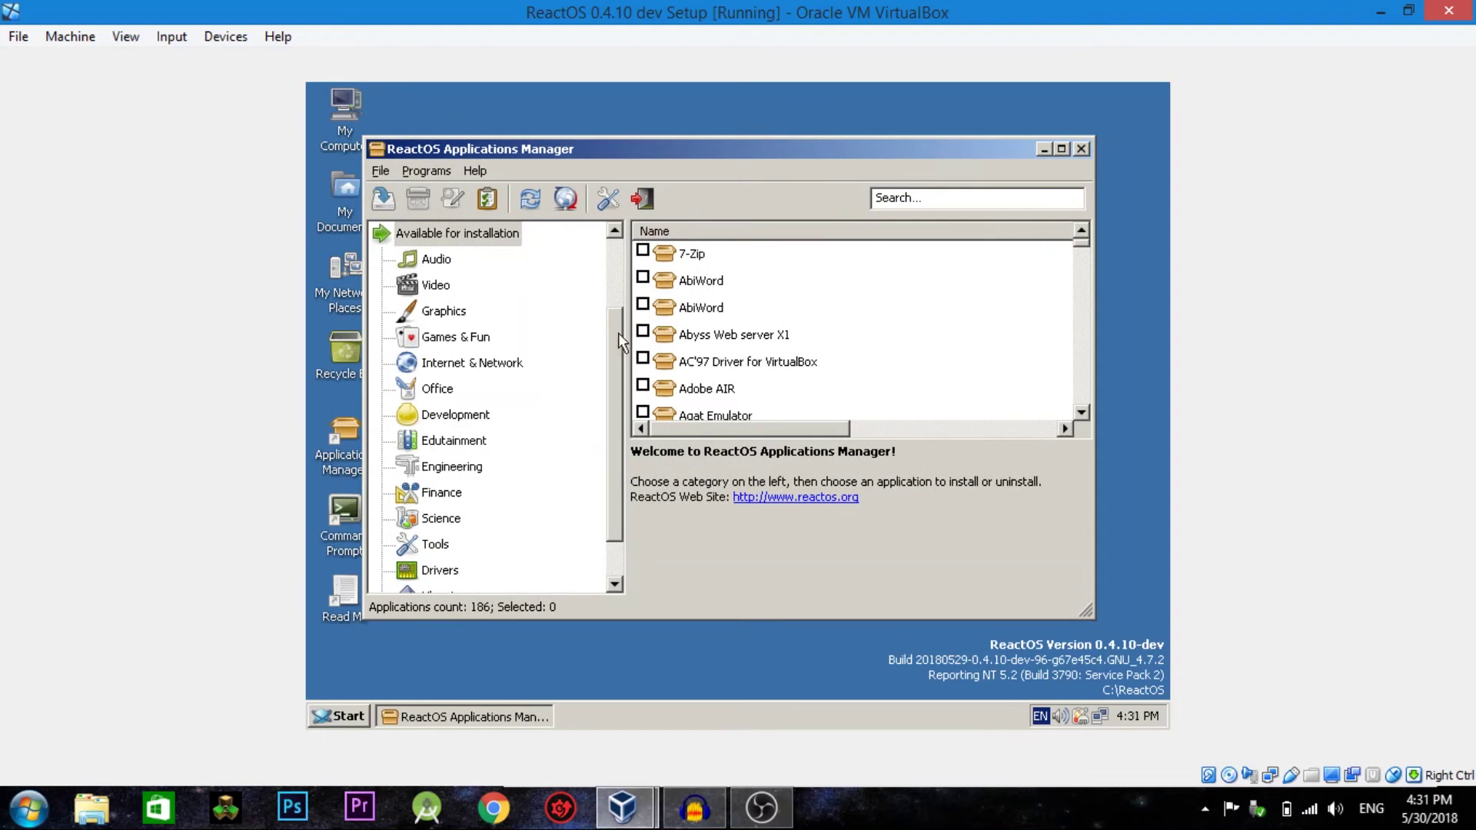
scroll(634, 289, "up", 1)
scroll(584, 304, "down", 1)
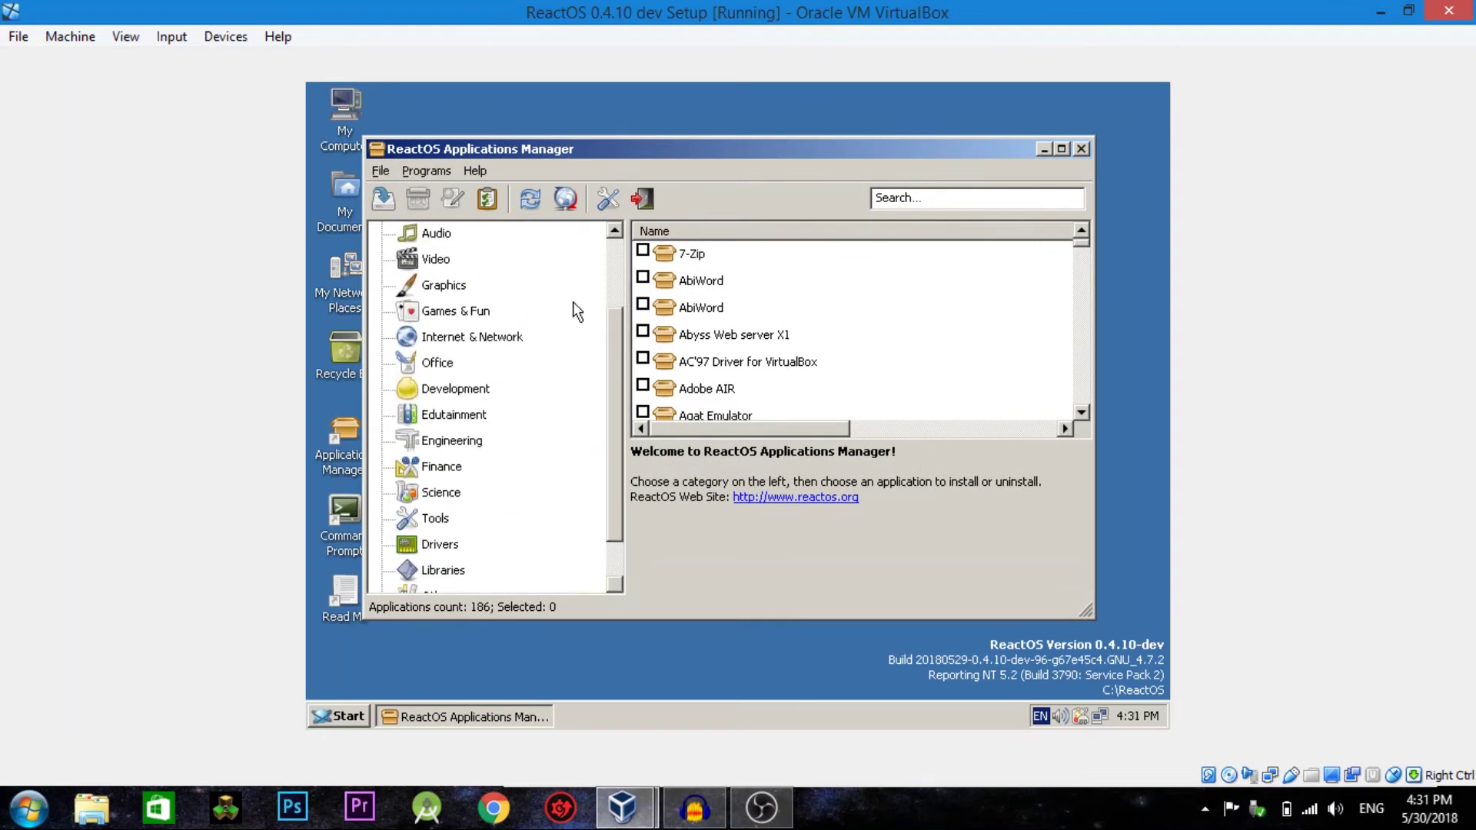
left_click(440, 260)
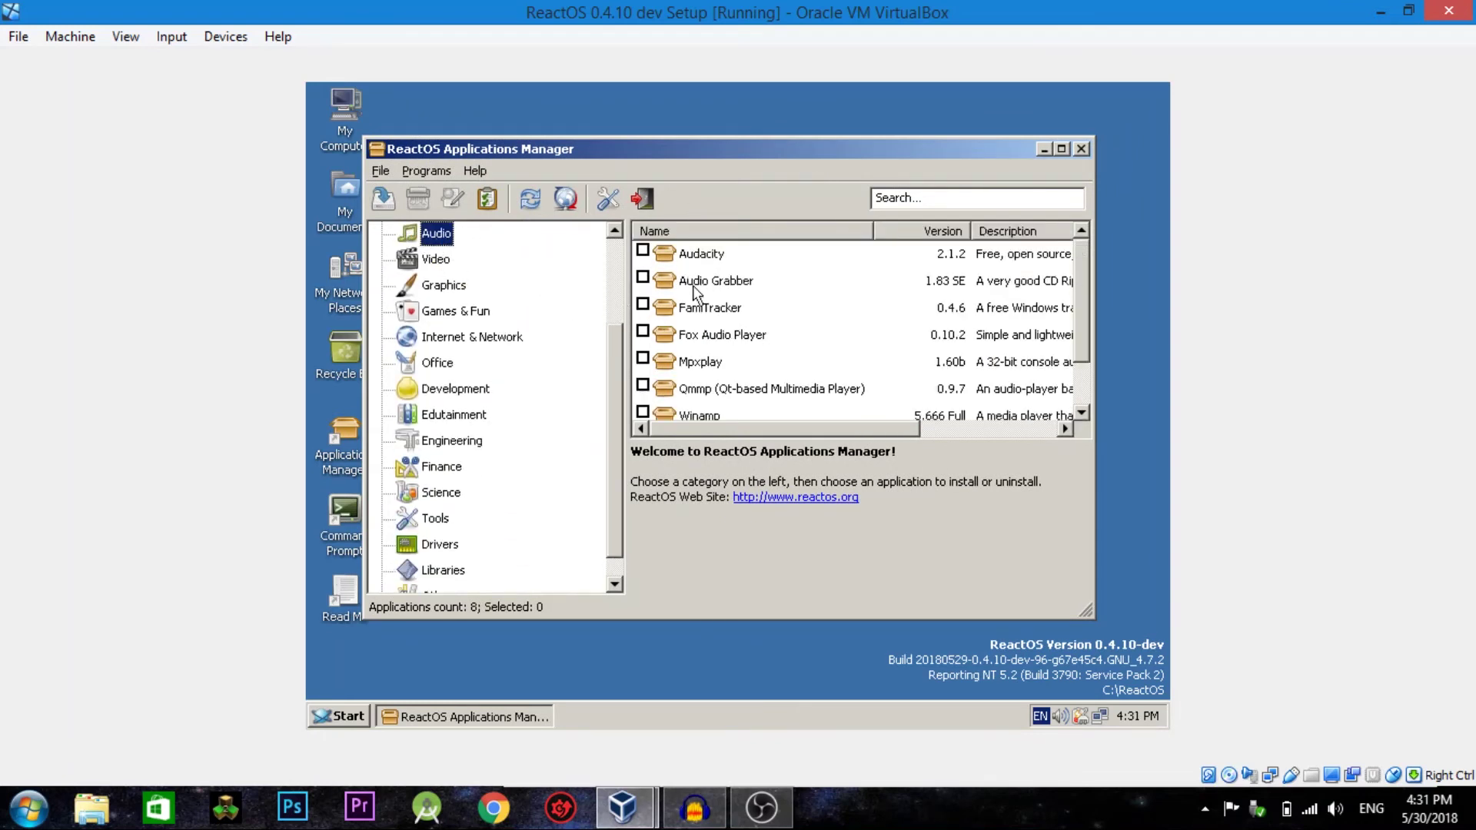
left_click(437, 260)
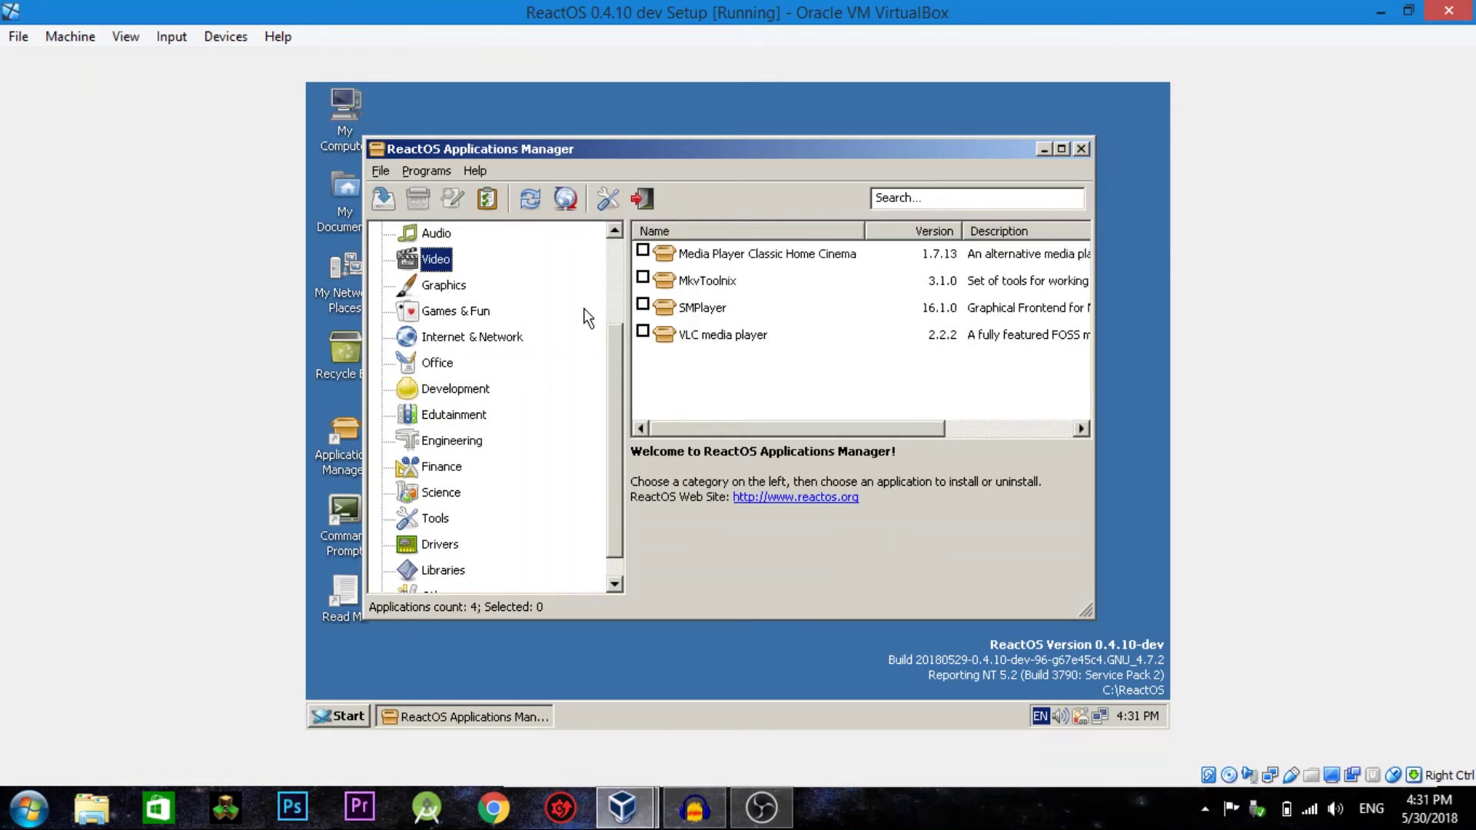
left_click(449, 284)
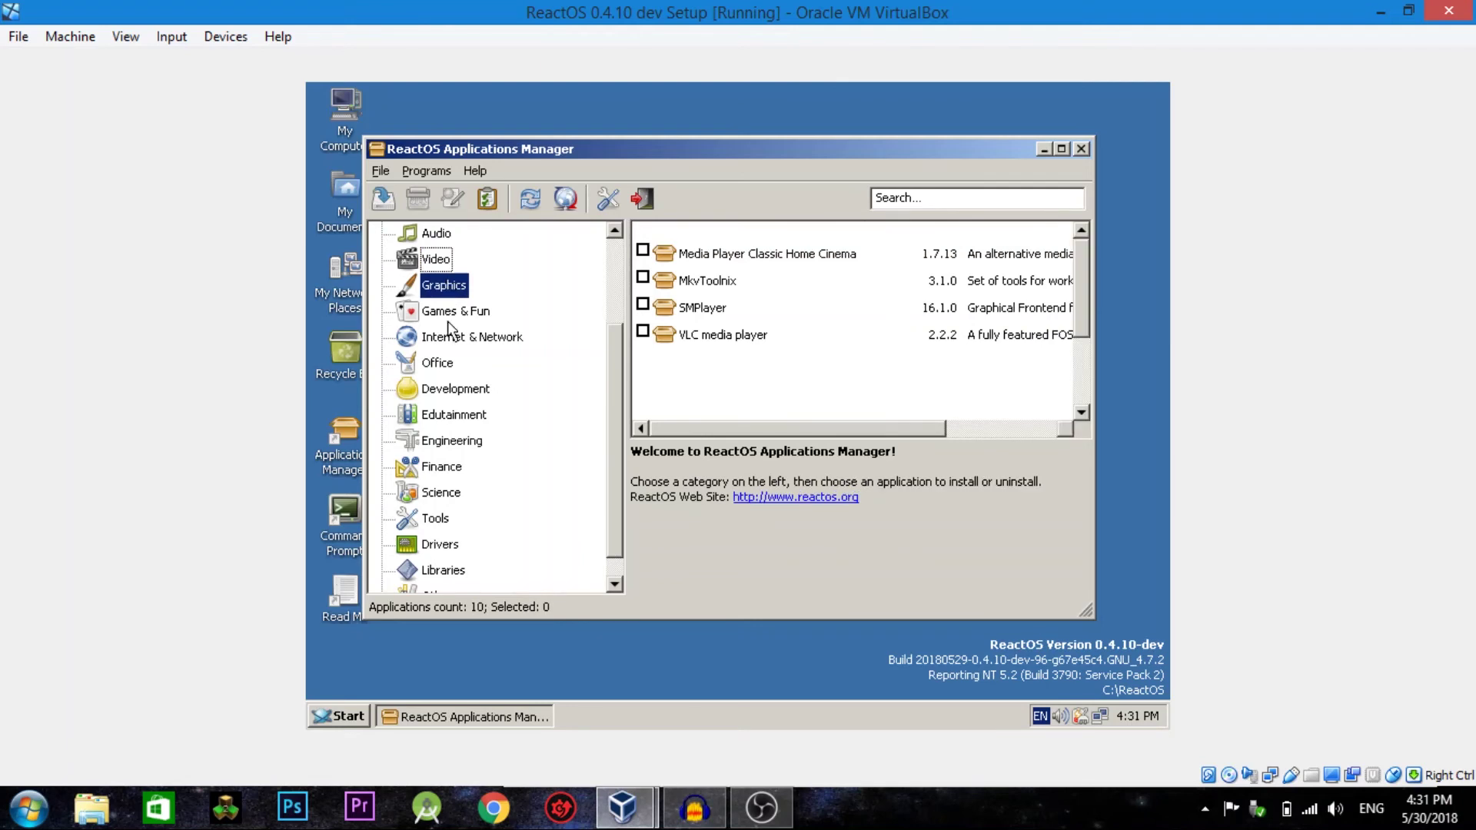
scroll(914, 343, "down", 2)
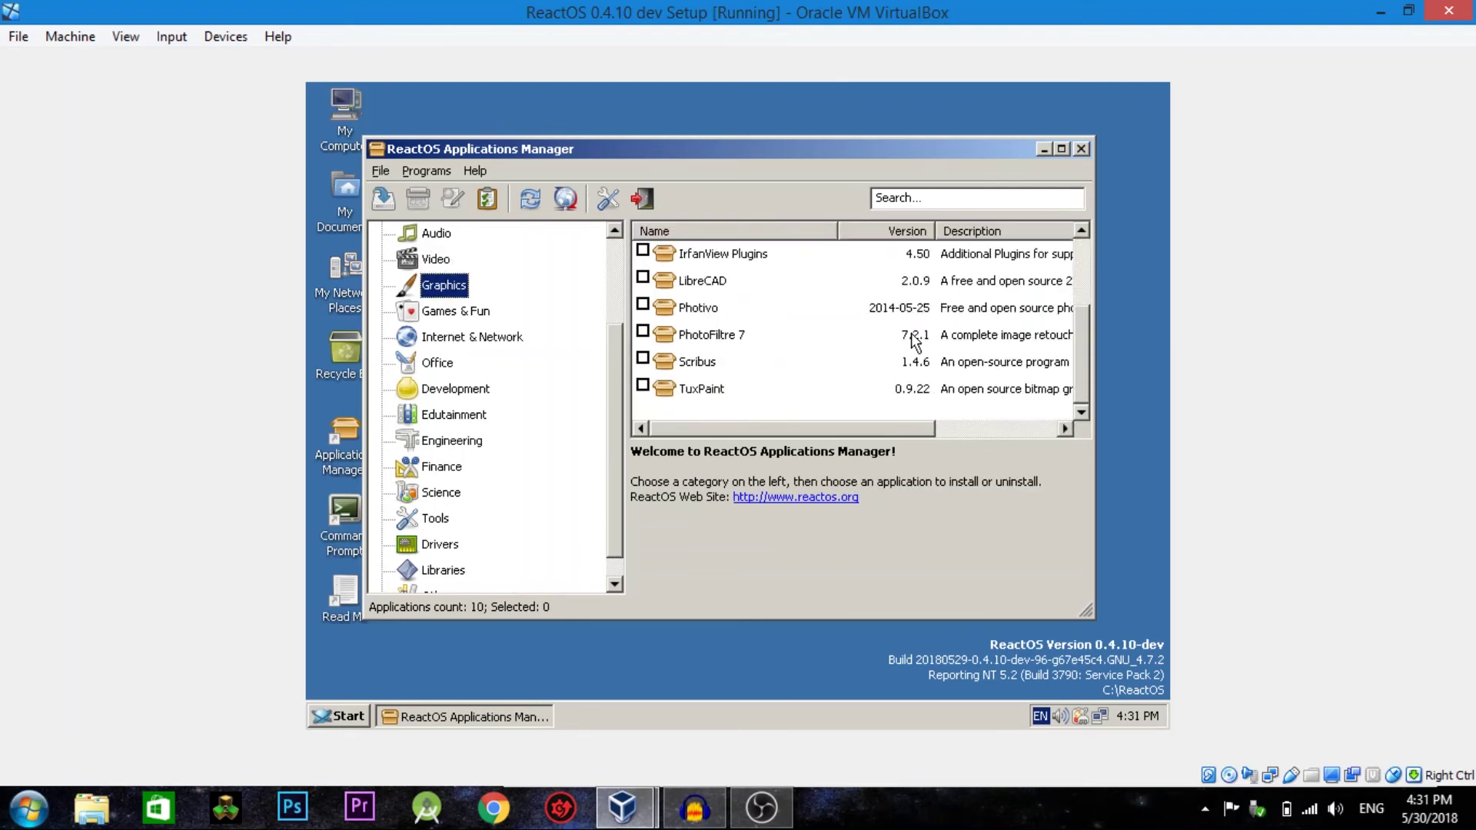
scroll(915, 343, "up", 2)
Step: Browse Games & Fun, Internet & Network and the 21 Office apps, then close Applications Manager
left_click(452, 313)
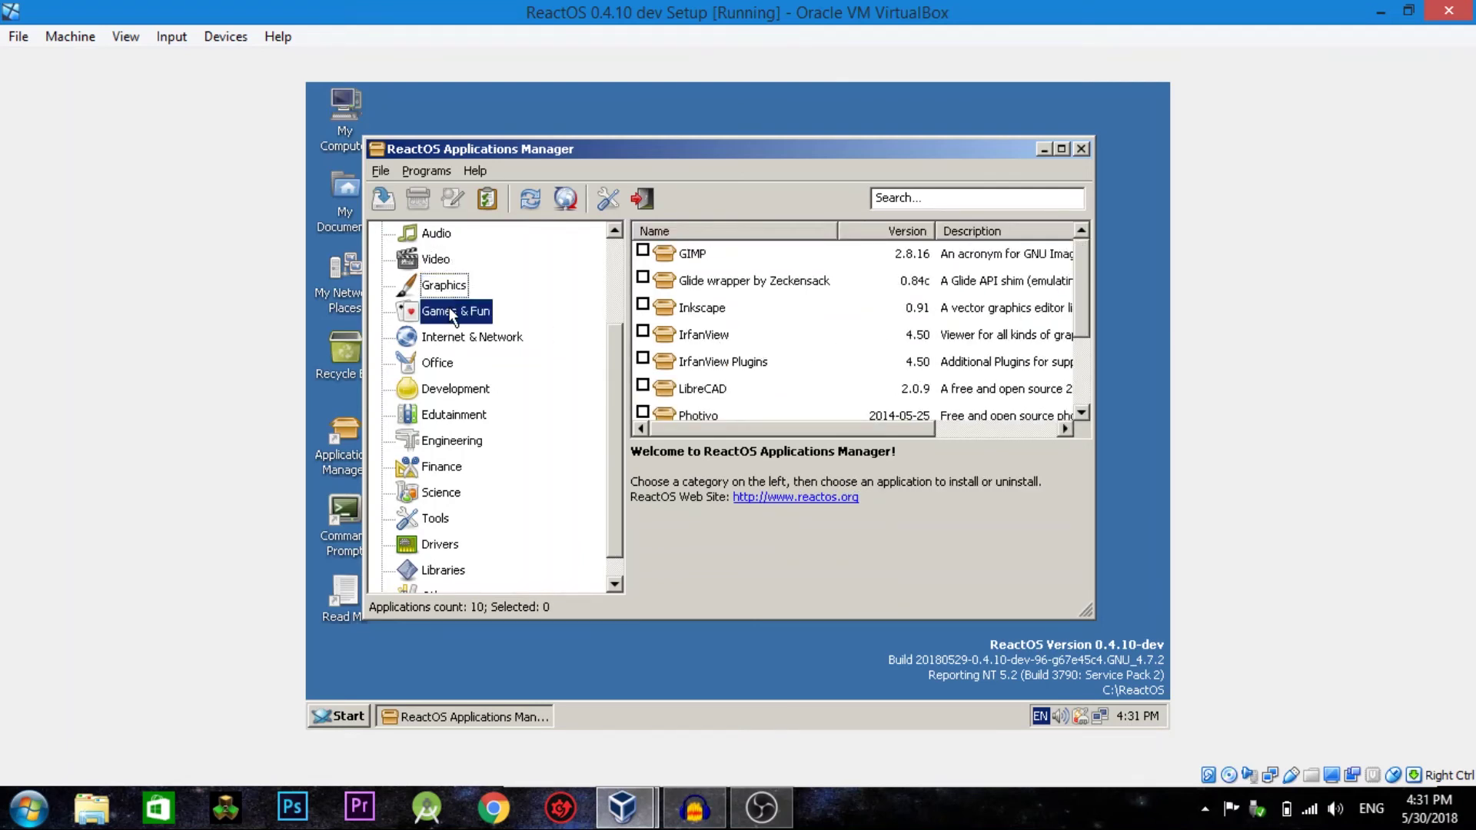
scroll(930, 345, "down", 2)
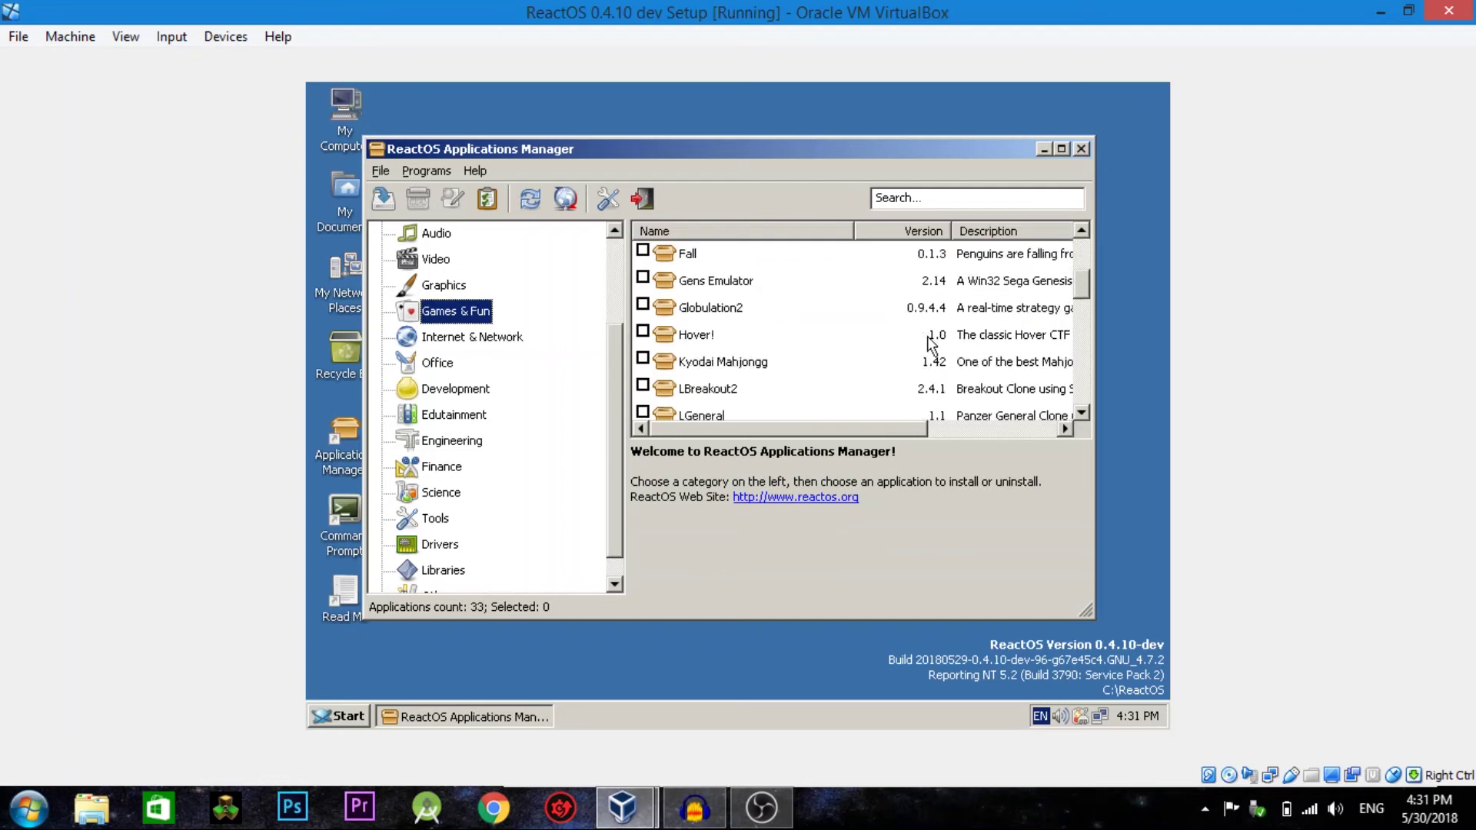
scroll(930, 345, "down", 5)
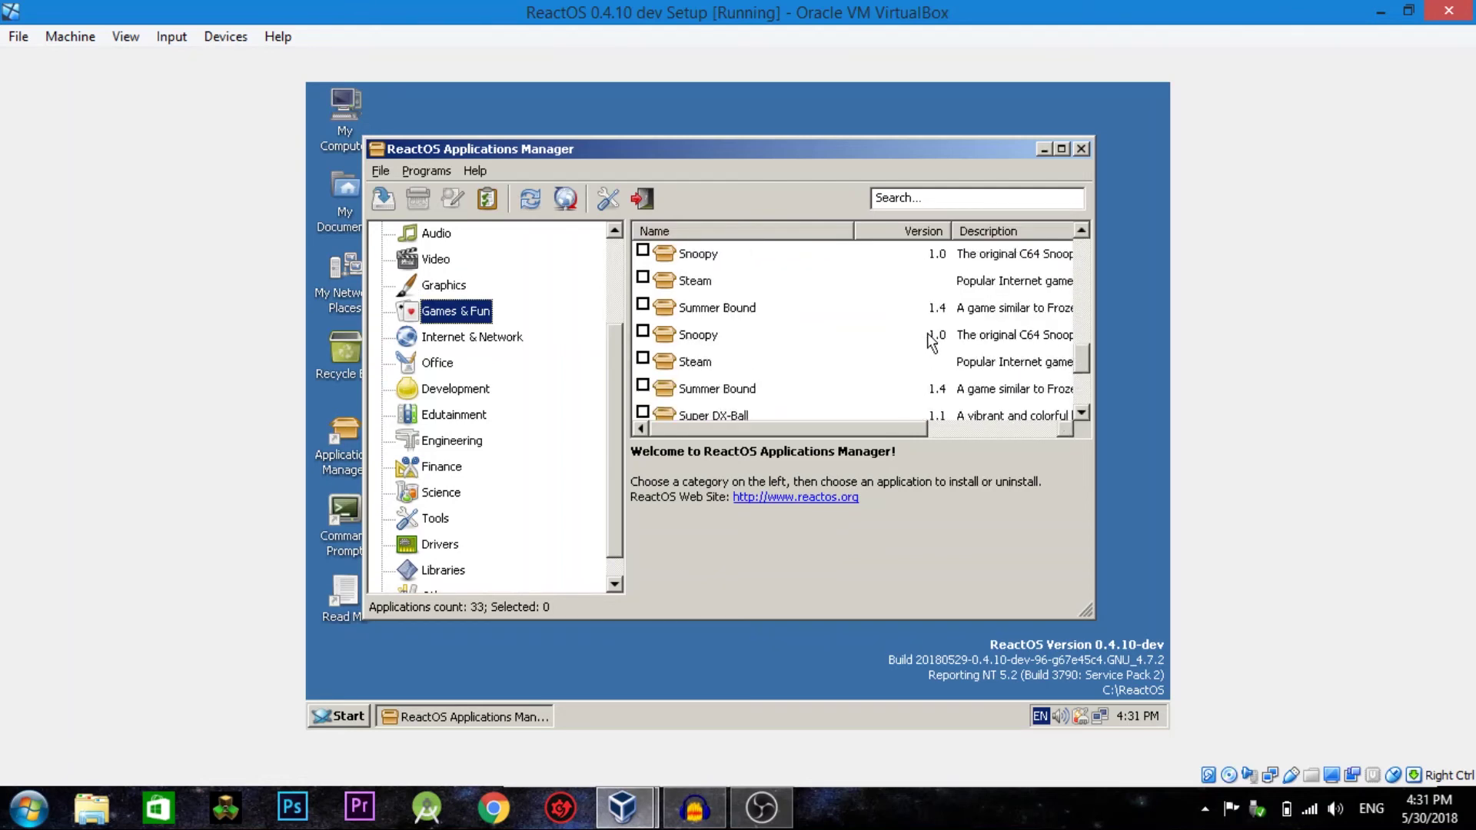
scroll(930, 343, "up", 8)
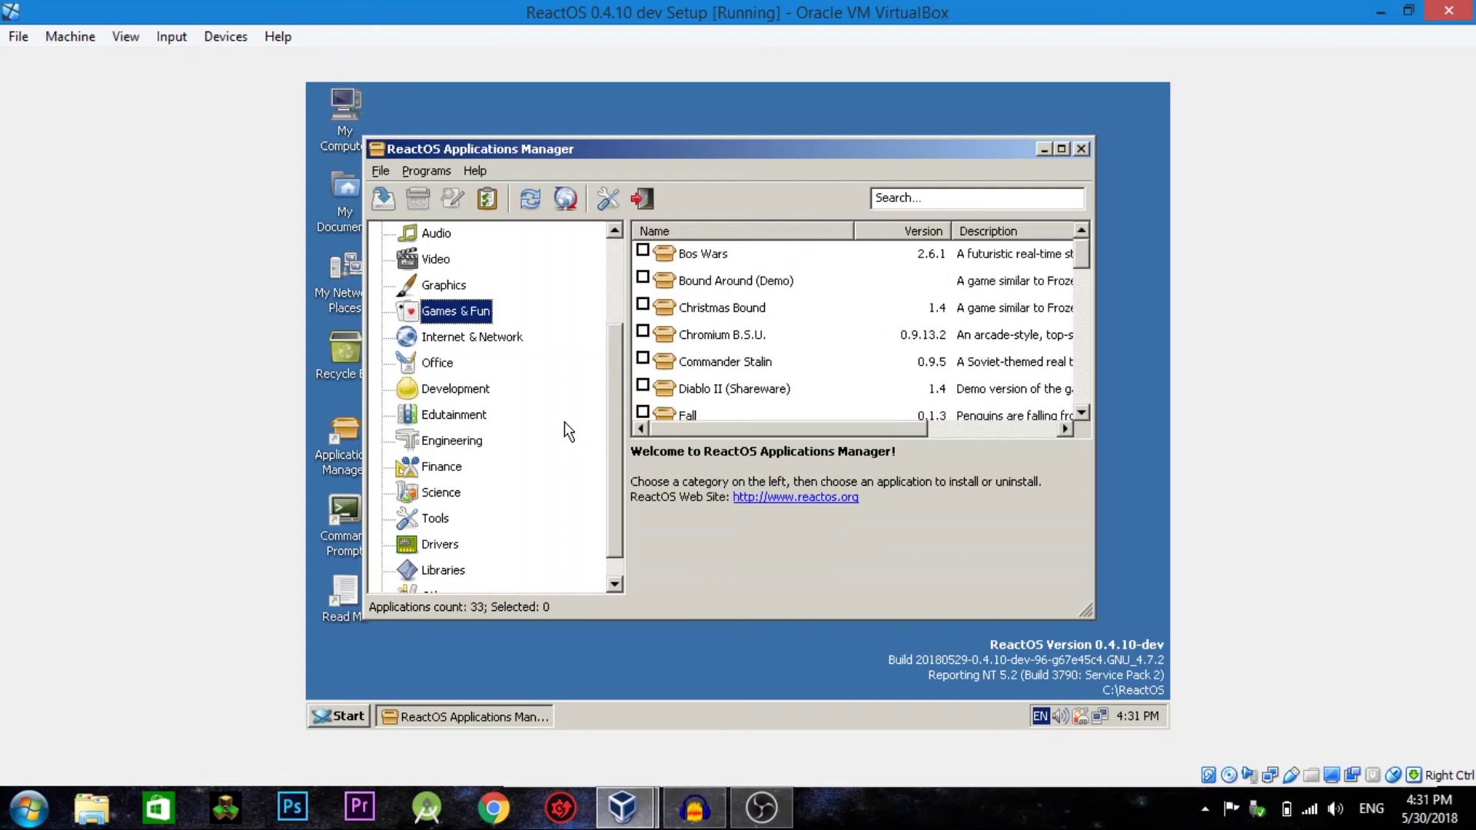
left_click(511, 339)
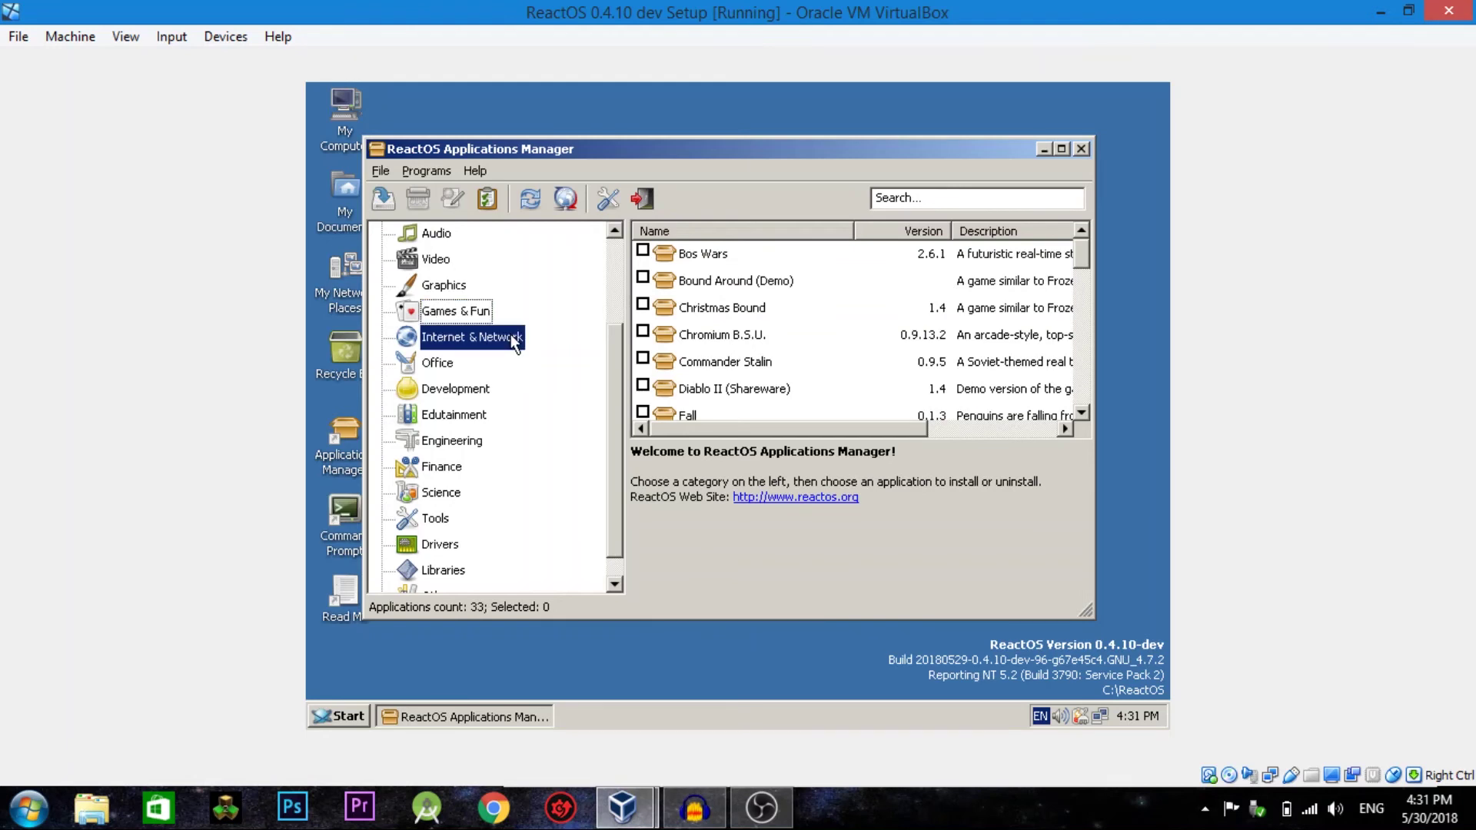
left_click(432, 366)
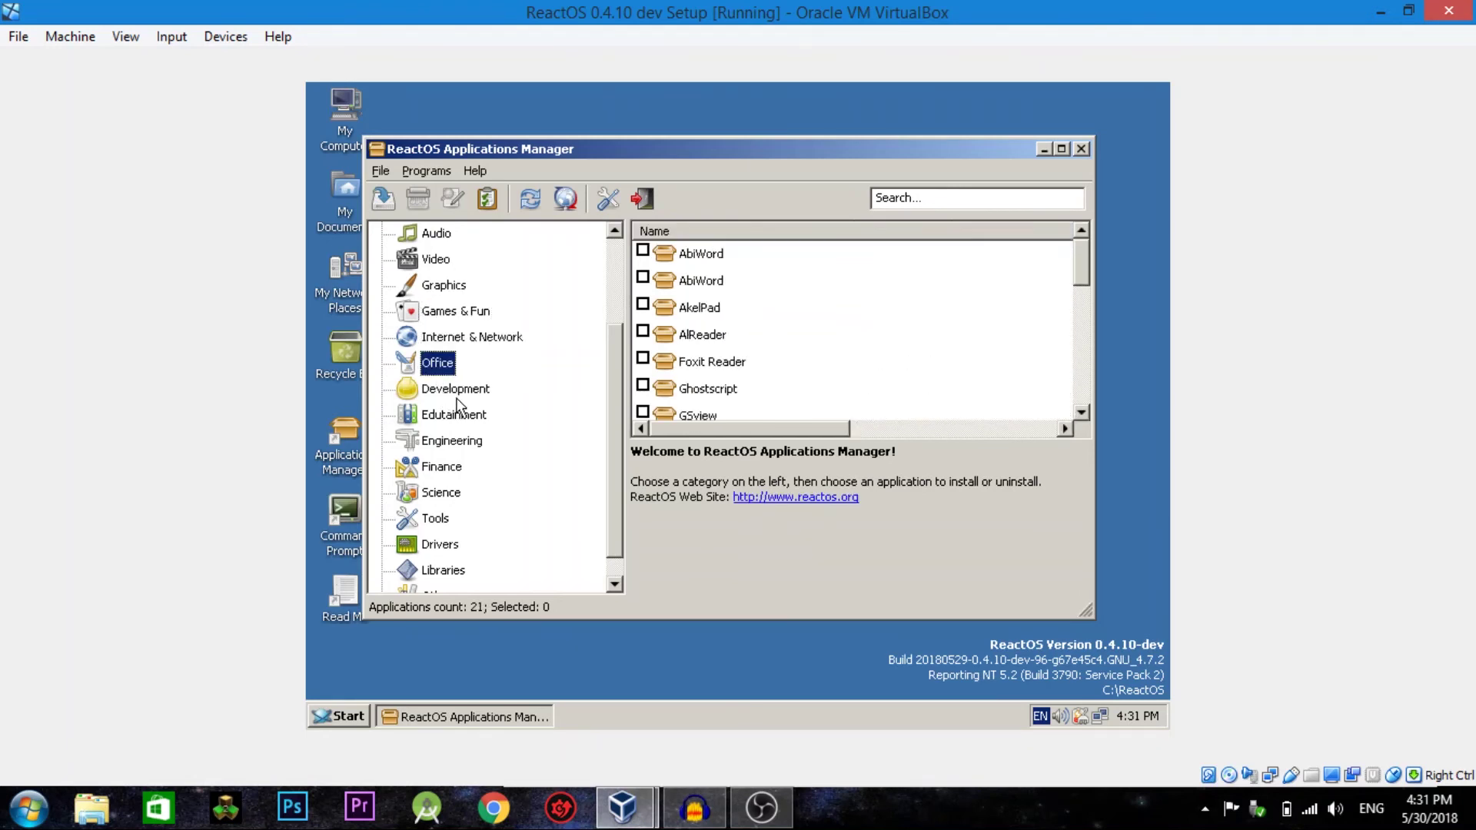
left_click(1082, 149)
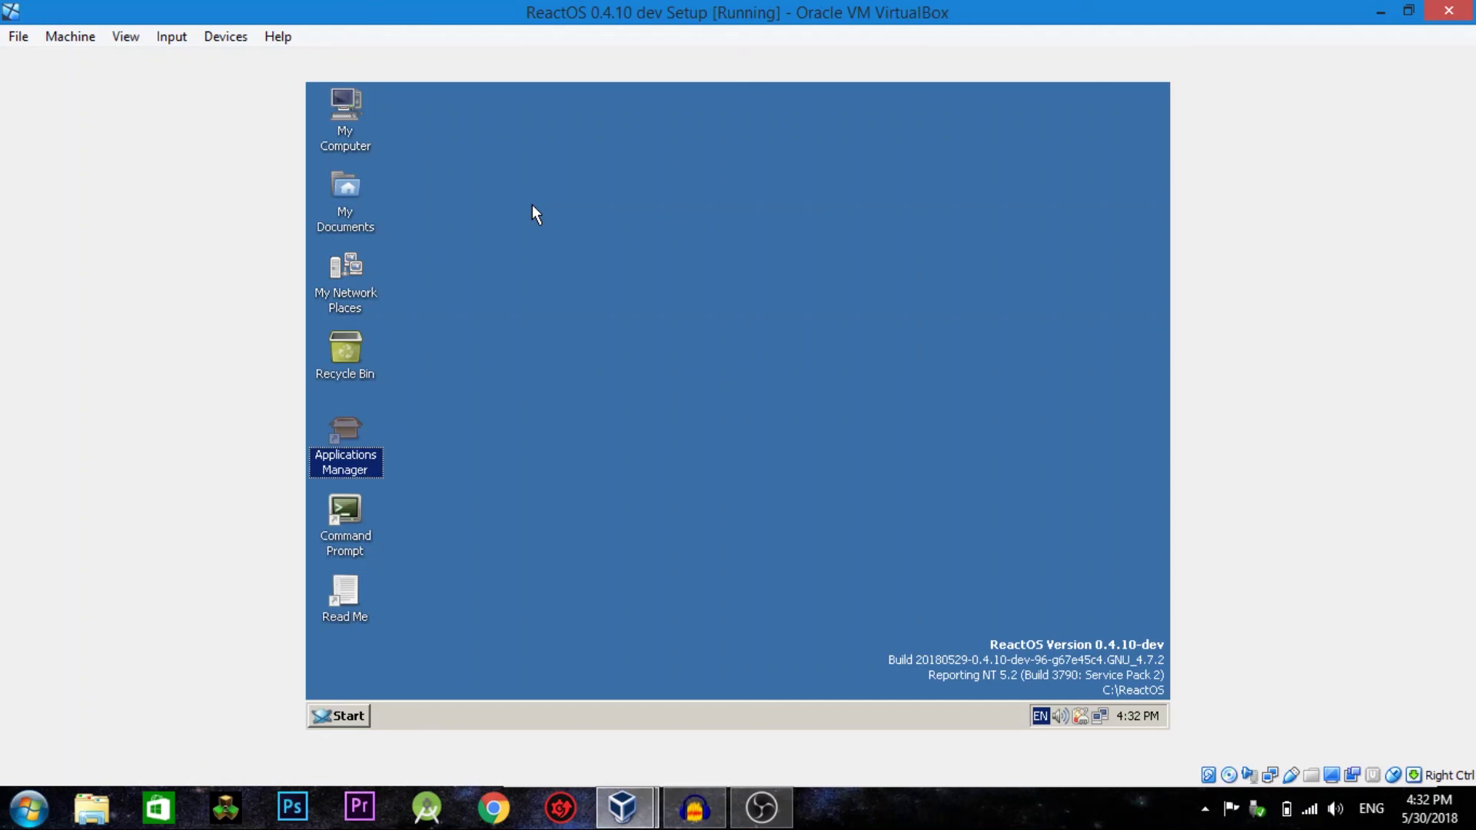
Step: Bring up the Shut Down ReactOS dialog from the Start menu with Shut down selected
left_click(358, 711)
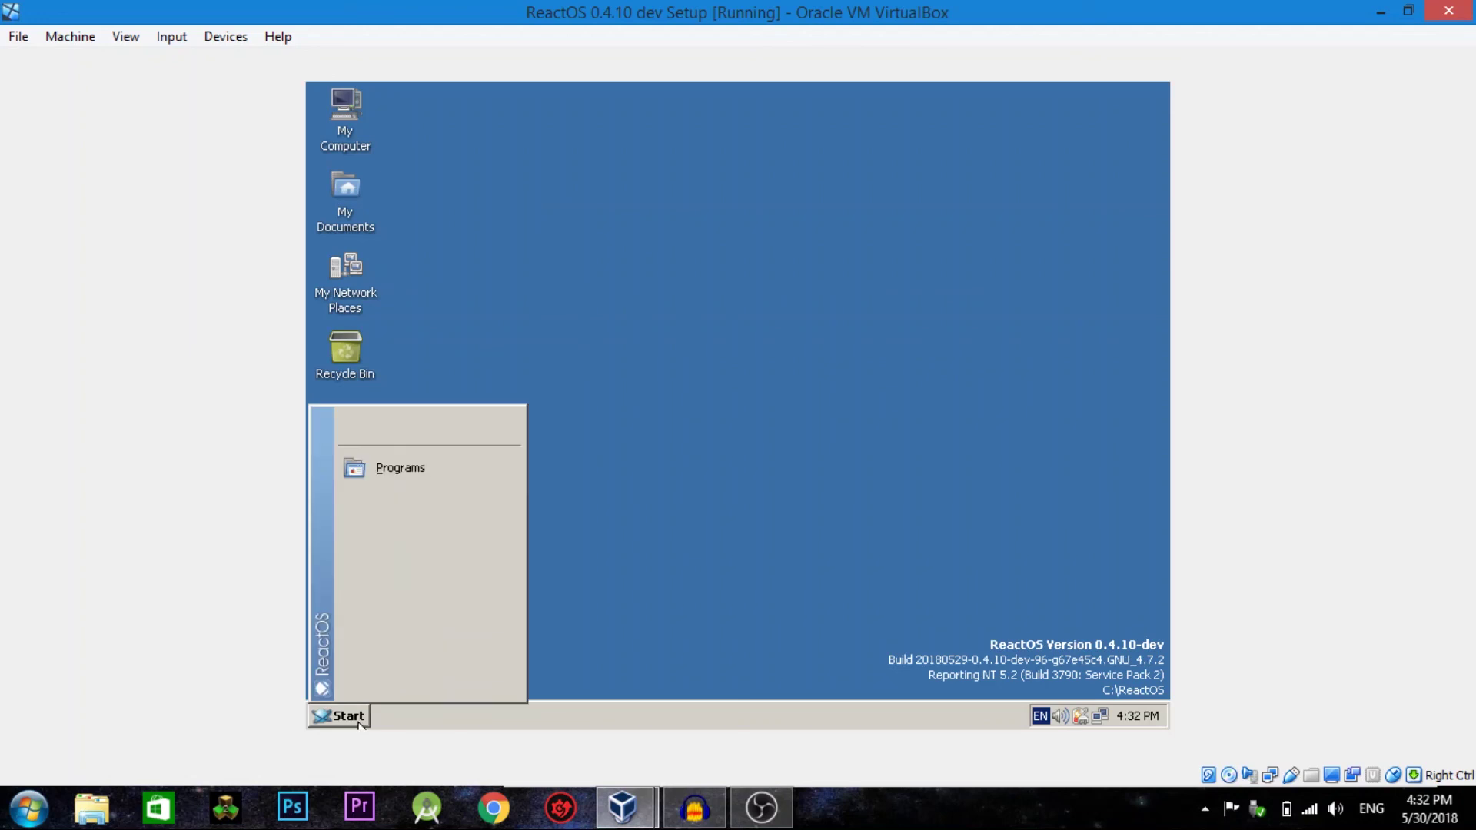
left_click(372, 690)
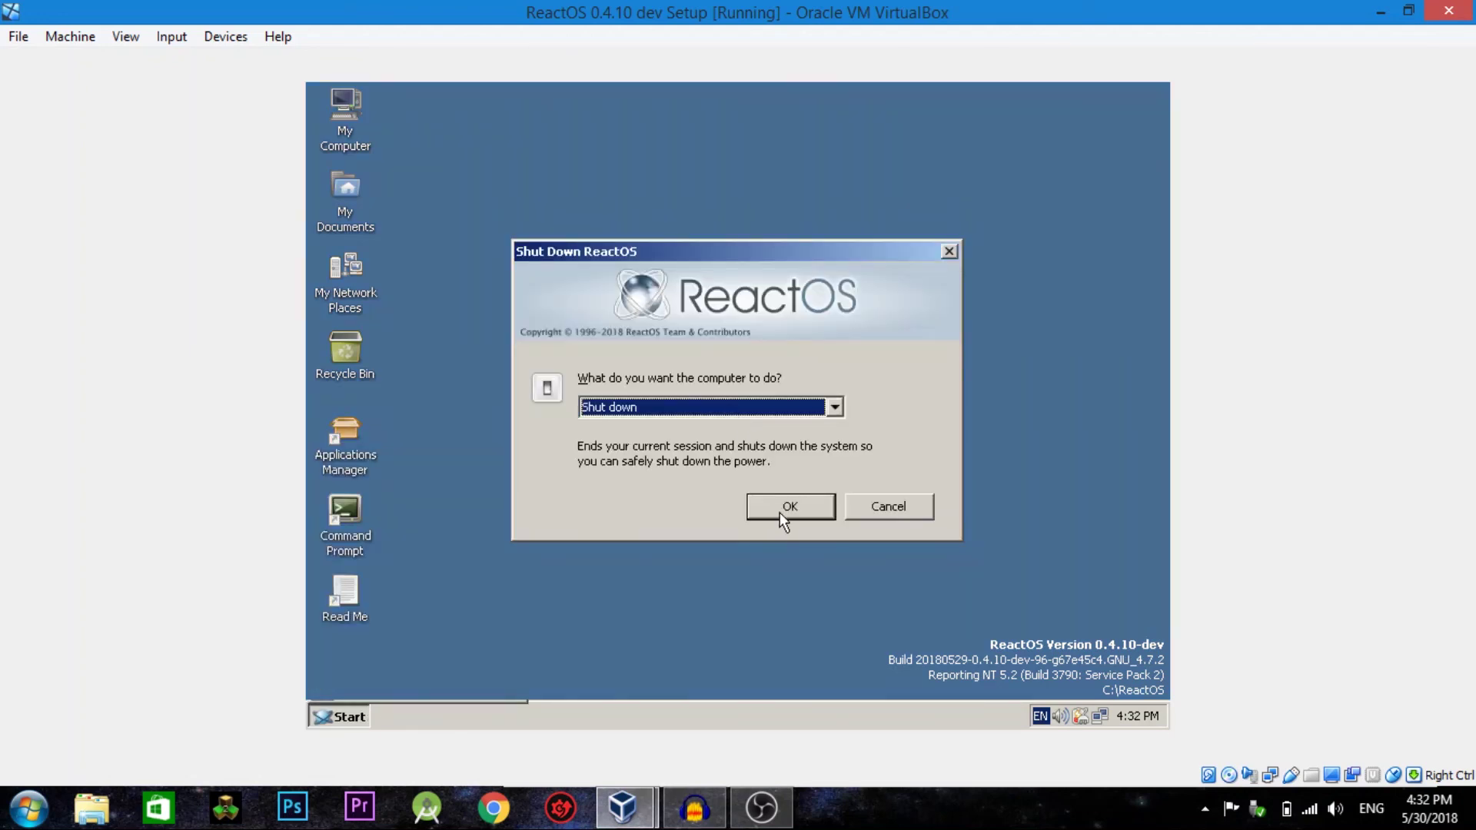